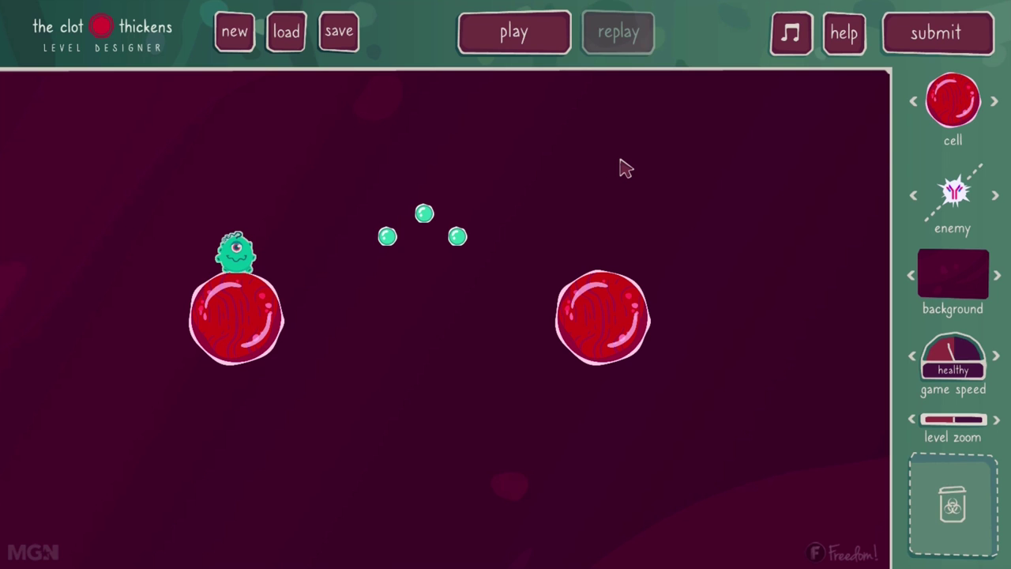
Step: Start a test run of the loaded level with two red cells, the creature and three orbs
left_click(514, 43)
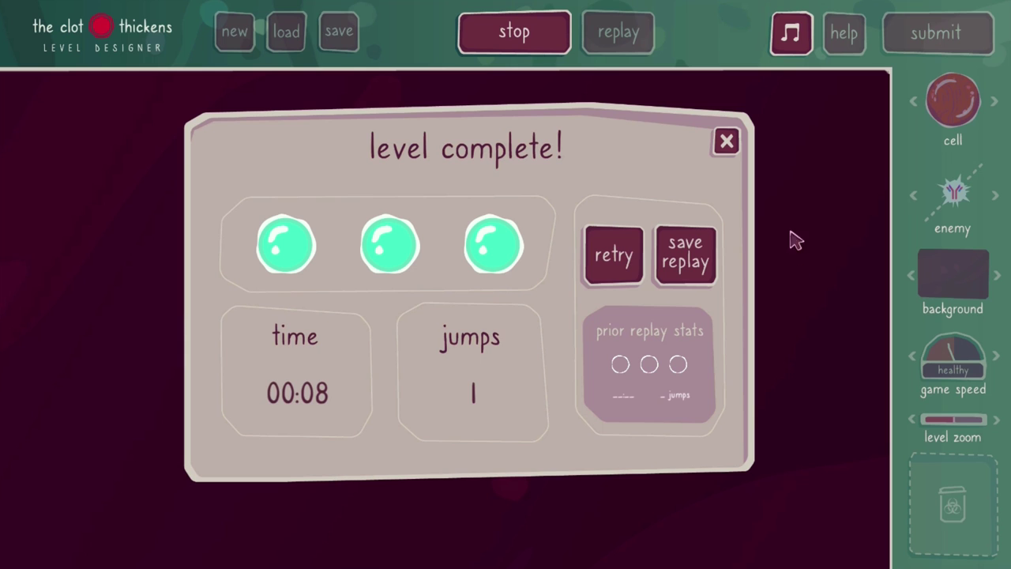
Step: Dismiss the 'level complete!' summary (00:08, 1 jump) to return to the editor
left_click(728, 142)
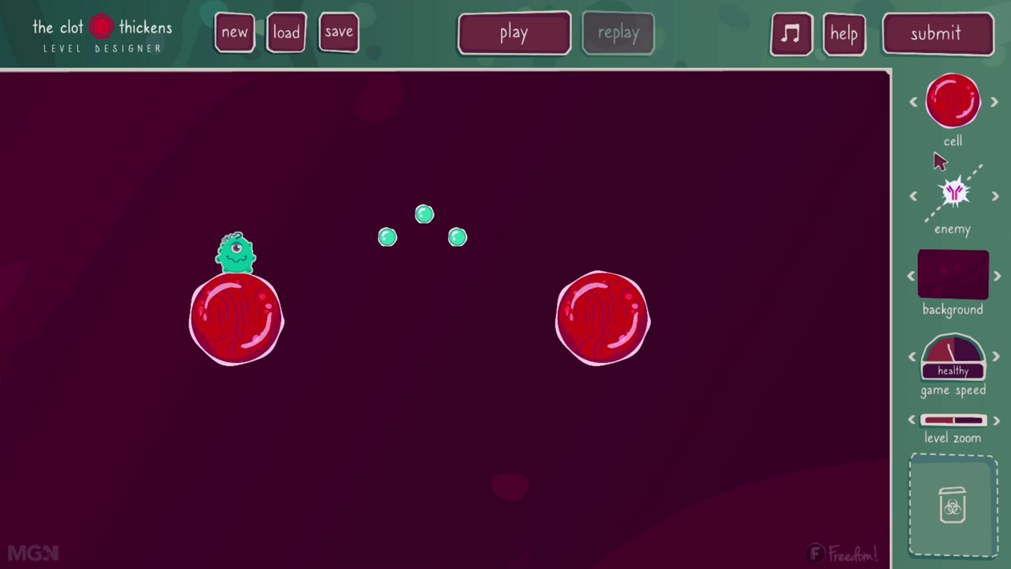
Step: Place a red cell below centre and a moving red cell at the top right
left_click(960, 110)
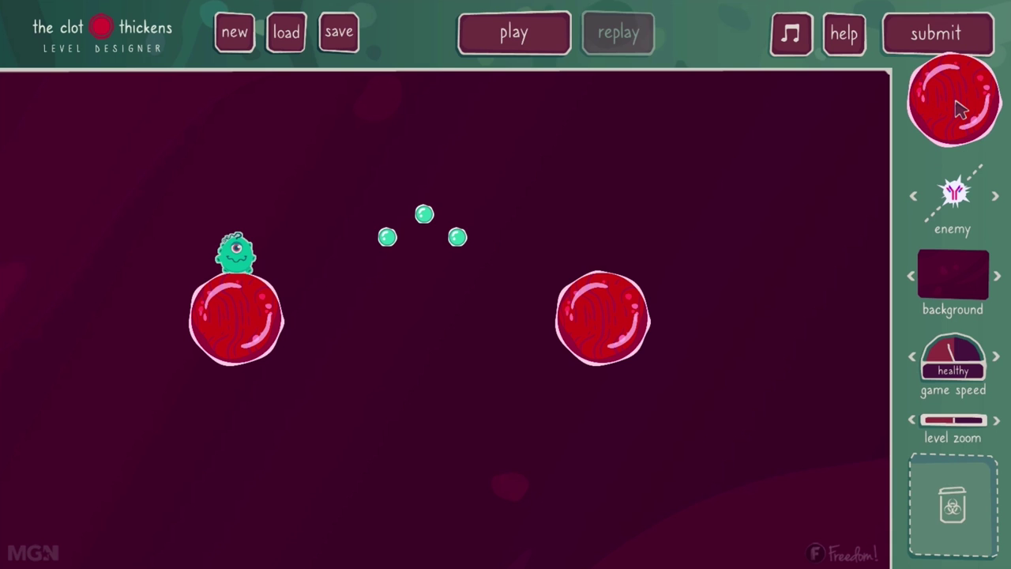
left_click_drag(960, 110, 407, 426)
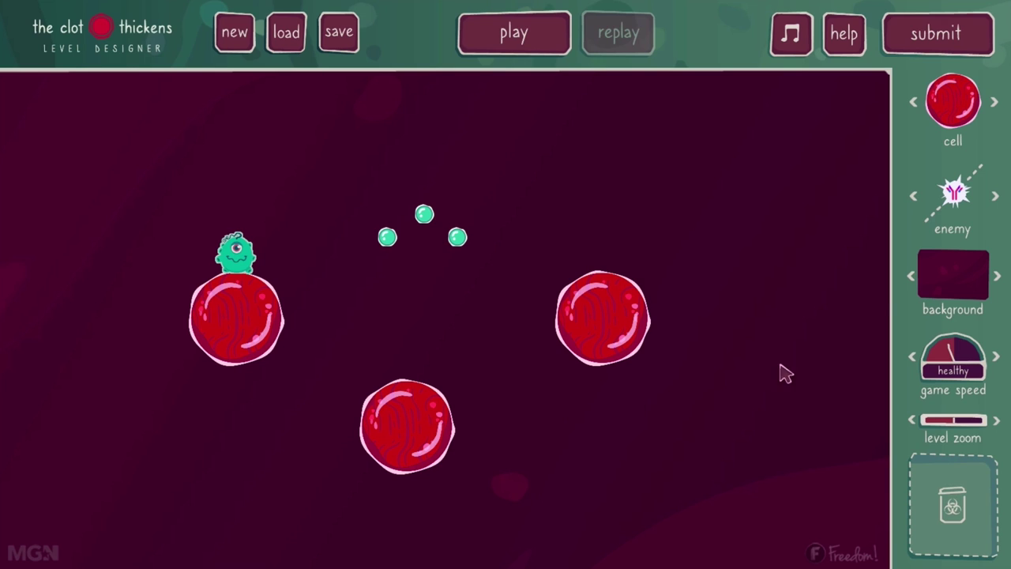
left_click(995, 104)
left_click(994, 103)
left_click(914, 102)
left_click(914, 103)
left_click(916, 105)
left_click(994, 103)
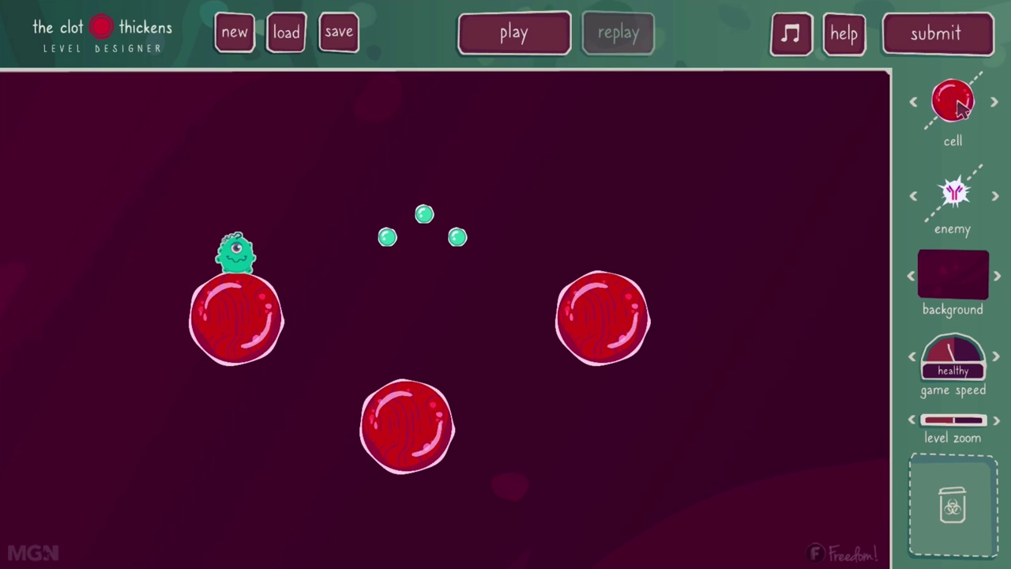
mouse_move(960, 107)
left_mouse_down()
mouse_move(925, 124)
mouse_move(668, 170)
left_mouse_up()
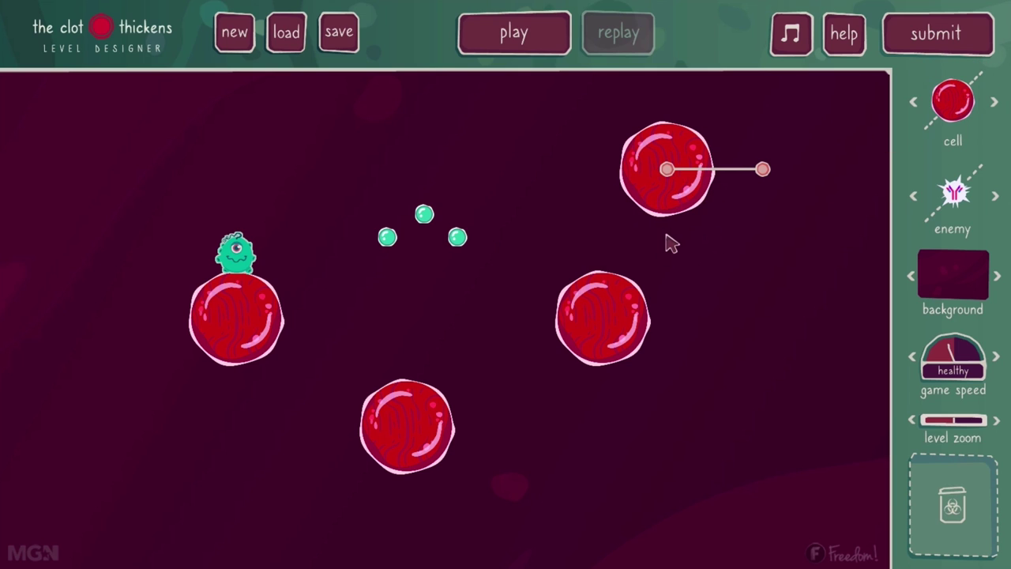
Step: Add an orange cell at the top left and a moving orange cell at the bottom left
left_click(994, 106)
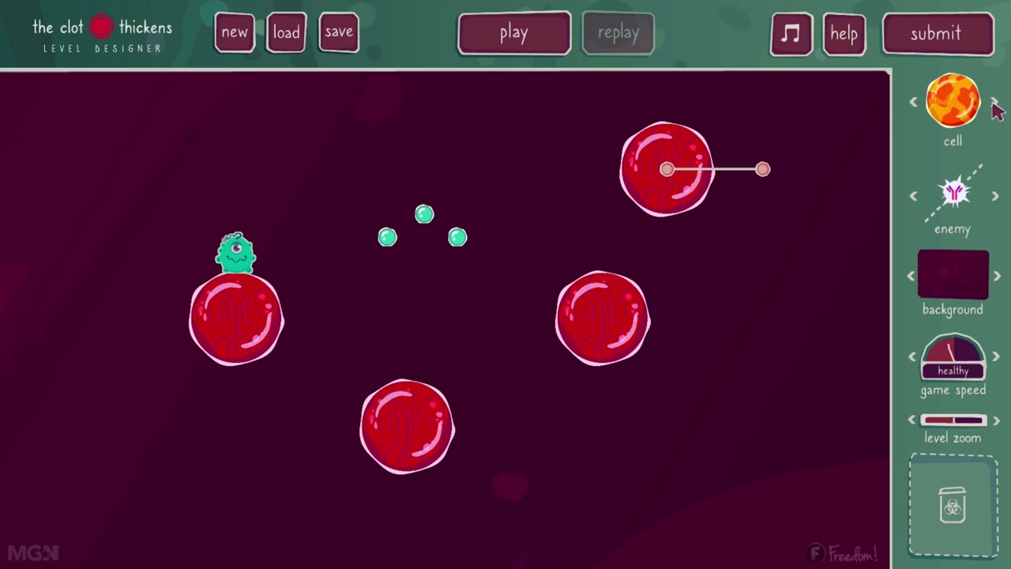
left_click_drag(958, 111, 200, 160)
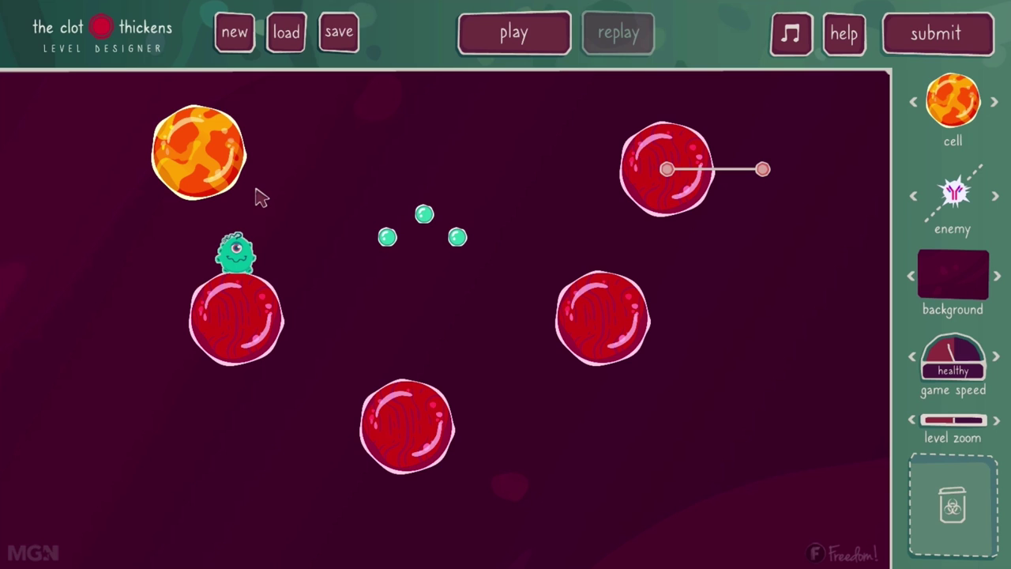
left_click(995, 103)
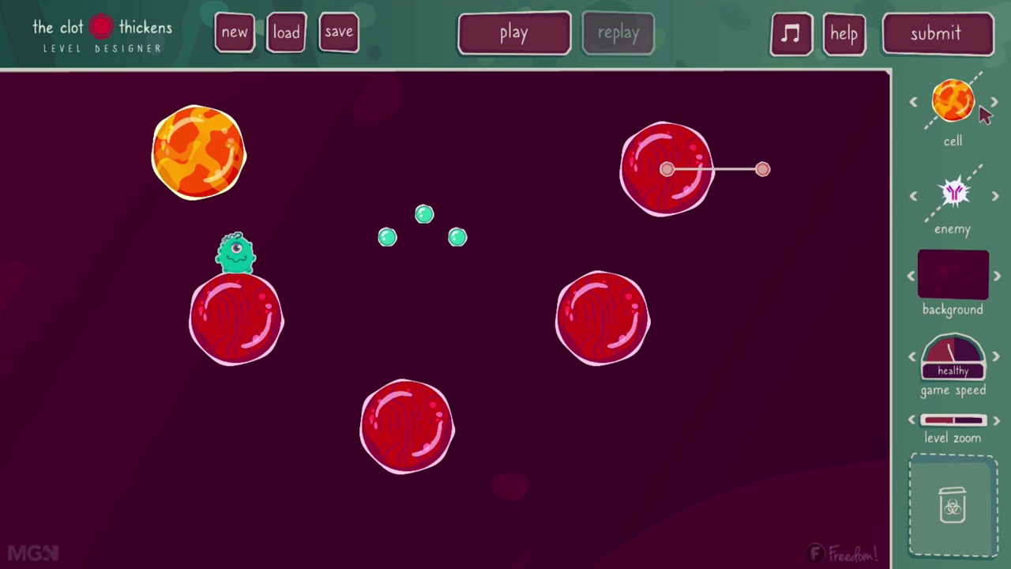
left_click_drag(956, 103, 170, 452)
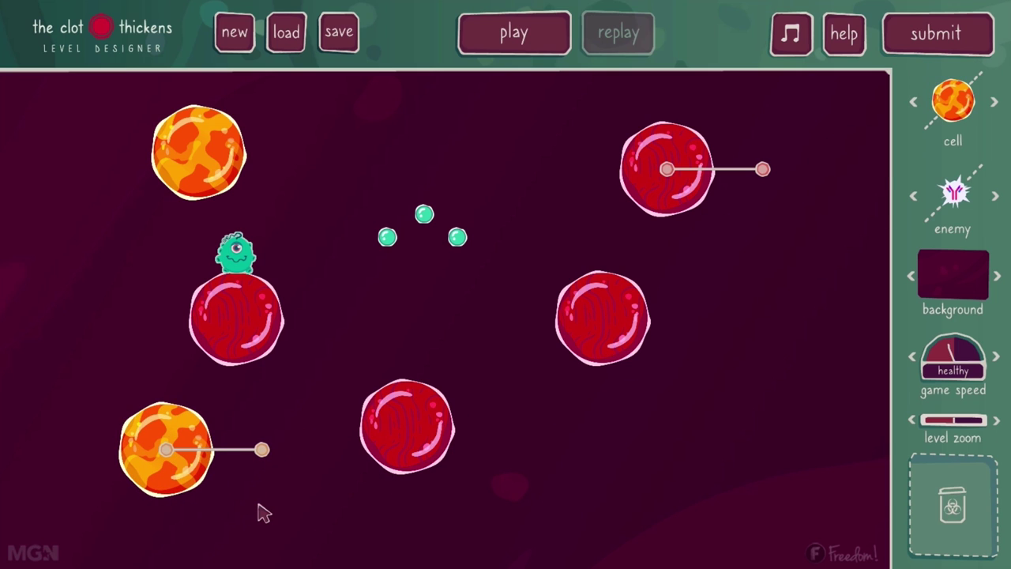
left_click(514, 33)
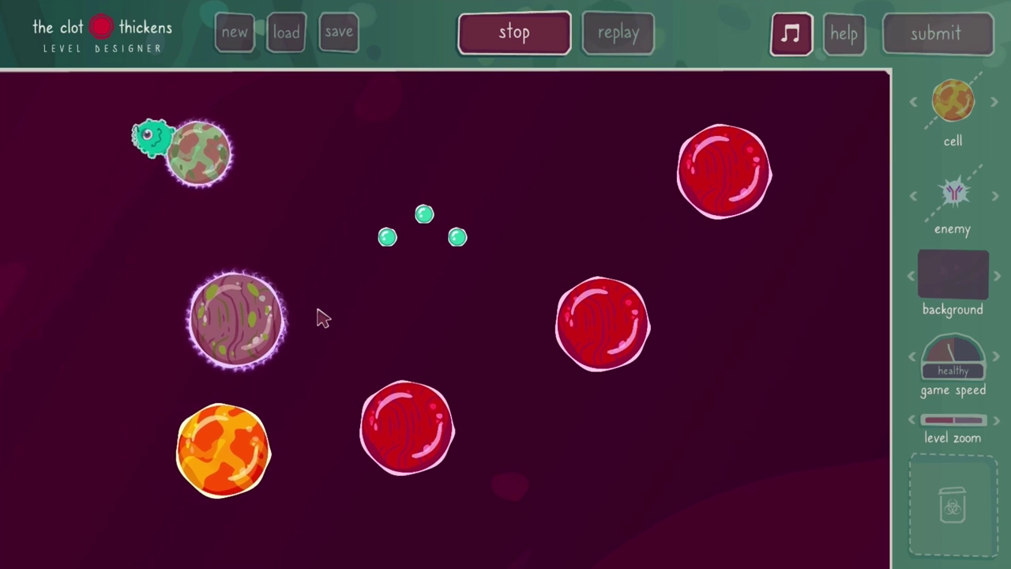
left_click(528, 35)
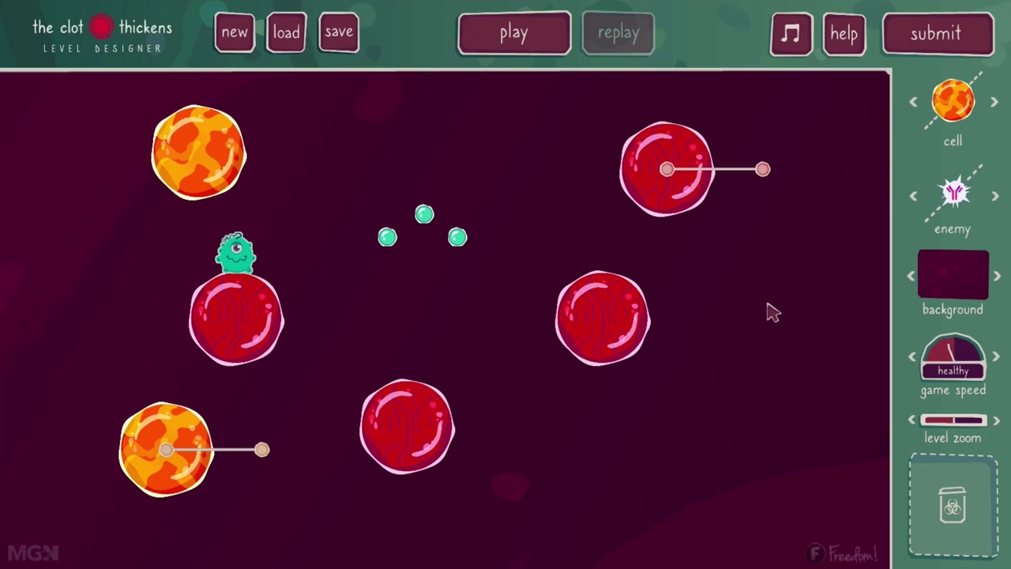
Step: Place five patrolling antibody enemies at the top centre, right, lower right, bottom and left
left_click(955, 195)
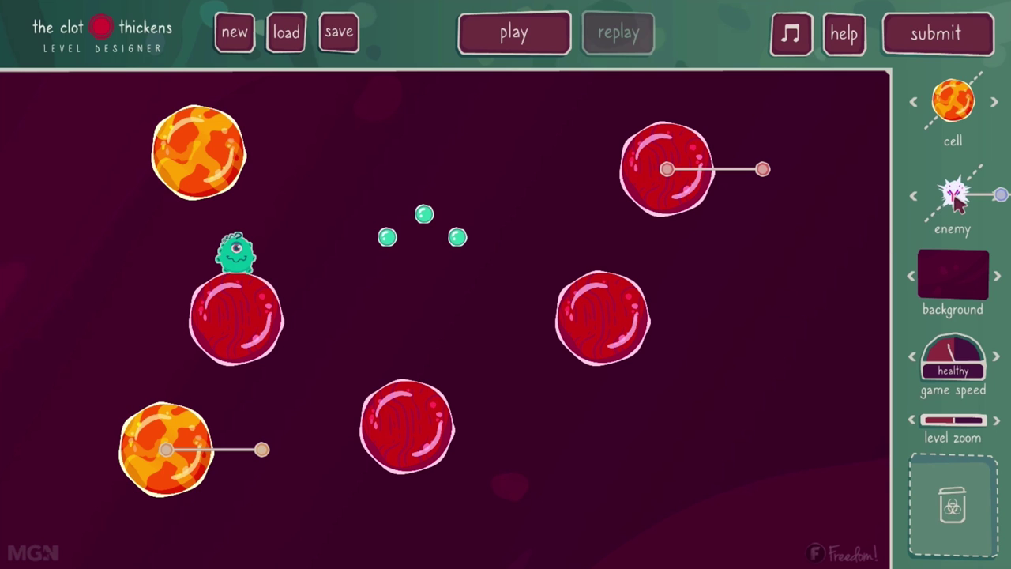
left_click_drag(957, 201, 367, 123)
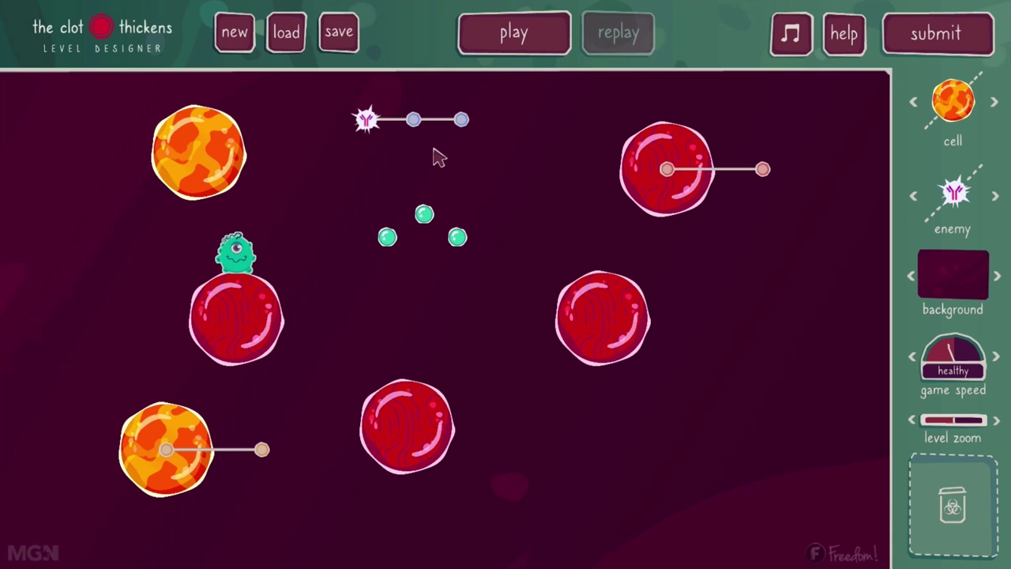
left_click_drag(954, 193, 742, 286)
left_click_drag(954, 194, 709, 433)
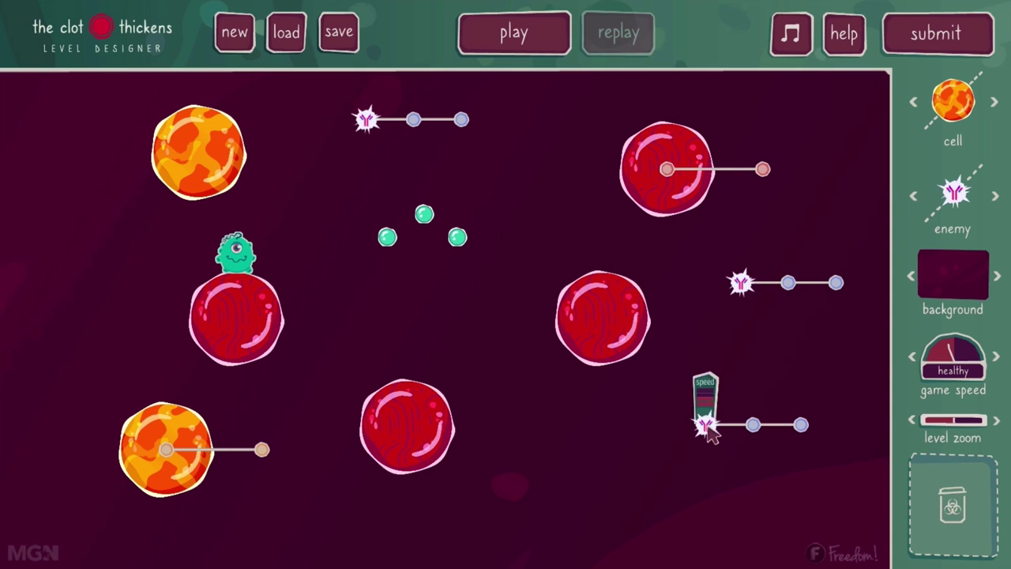
left_click_drag(954, 193, 527, 482)
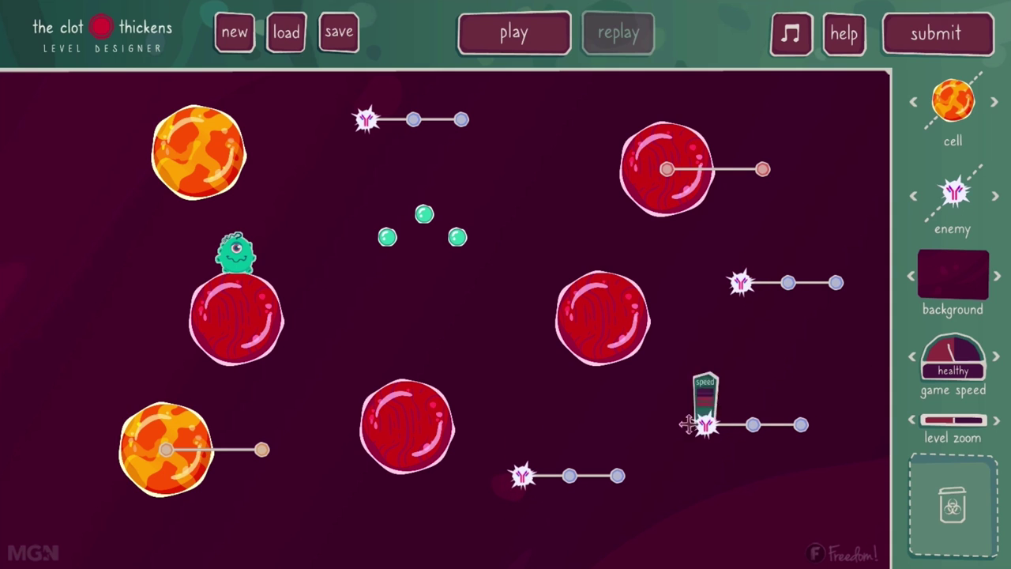
left_click_drag(954, 194, 80, 262)
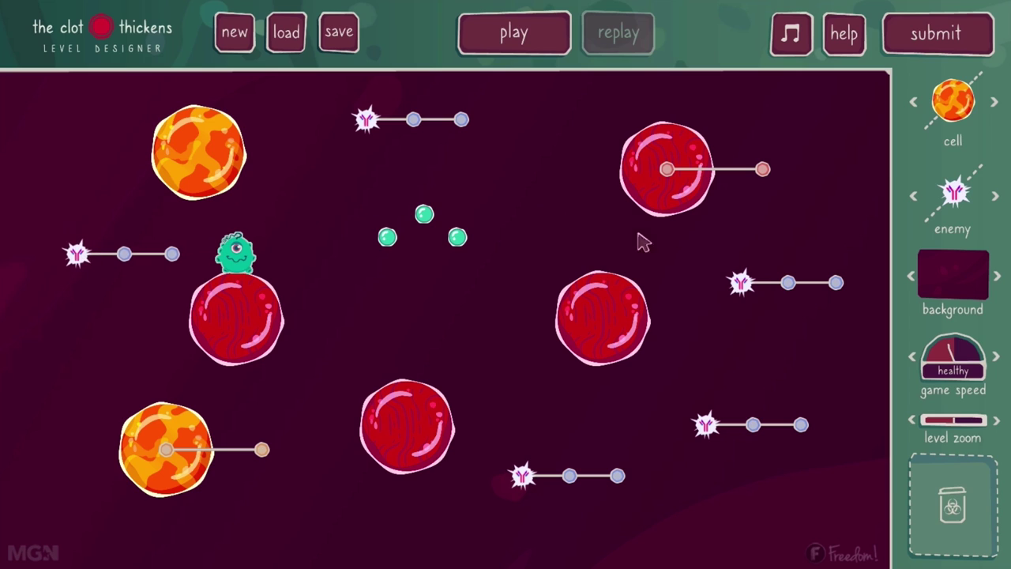
Step: Set pill enemies orbiting the middle-right red, bottom-left orange and top-right red cells
left_click(995, 195)
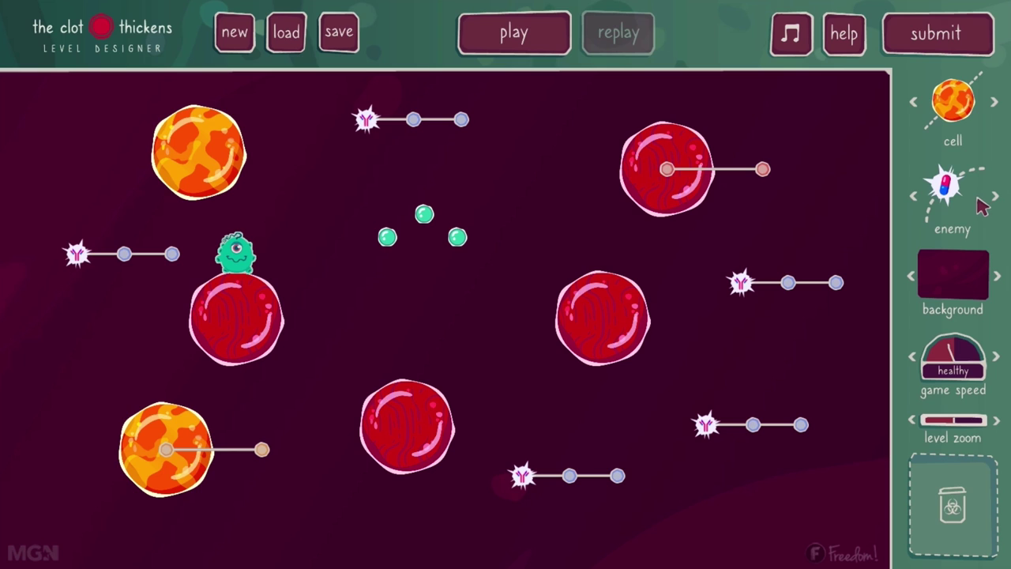
left_click_drag(949, 192, 605, 324)
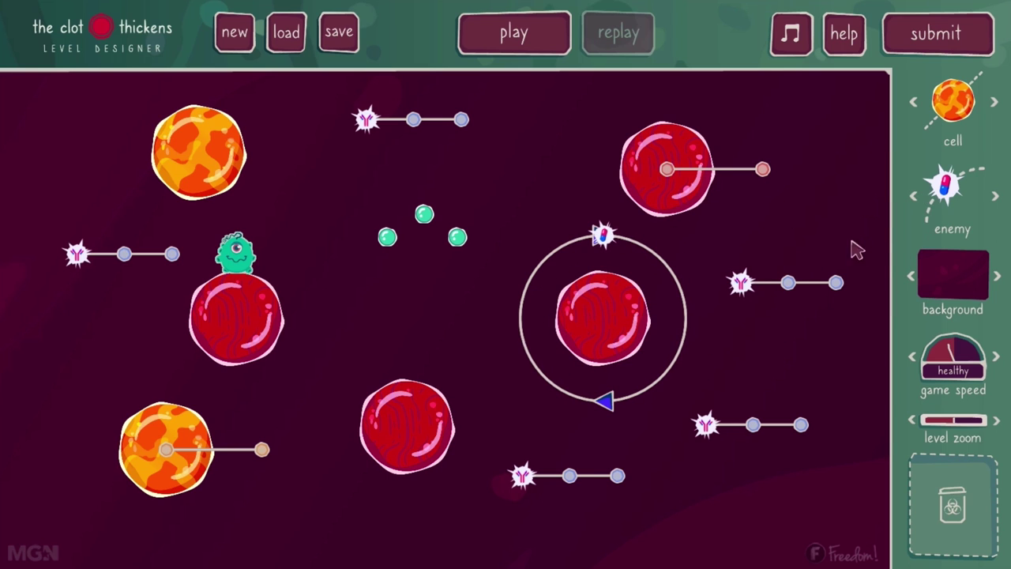
left_click_drag(939, 195, 177, 462)
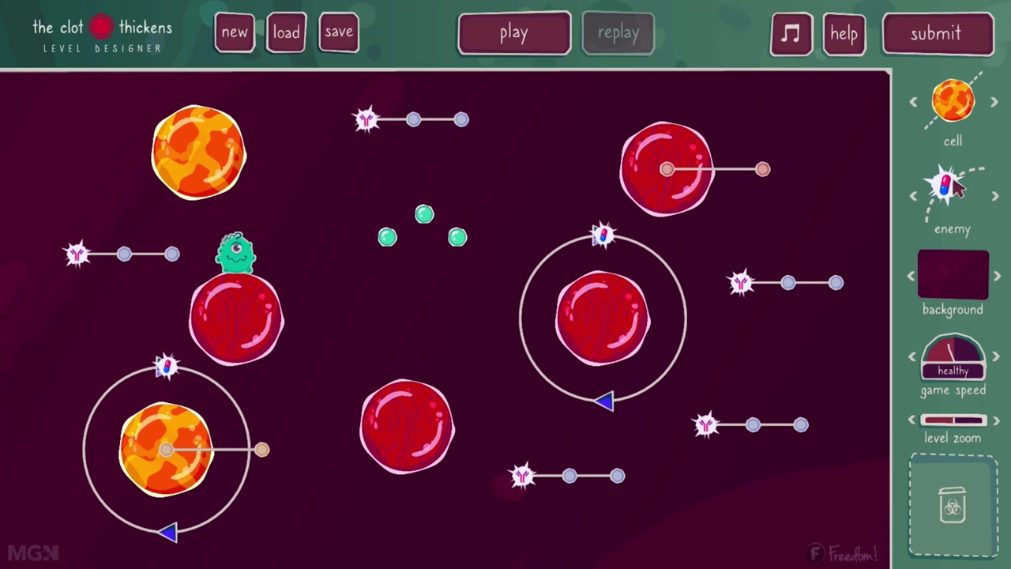
left_click_drag(952, 187, 848, 118)
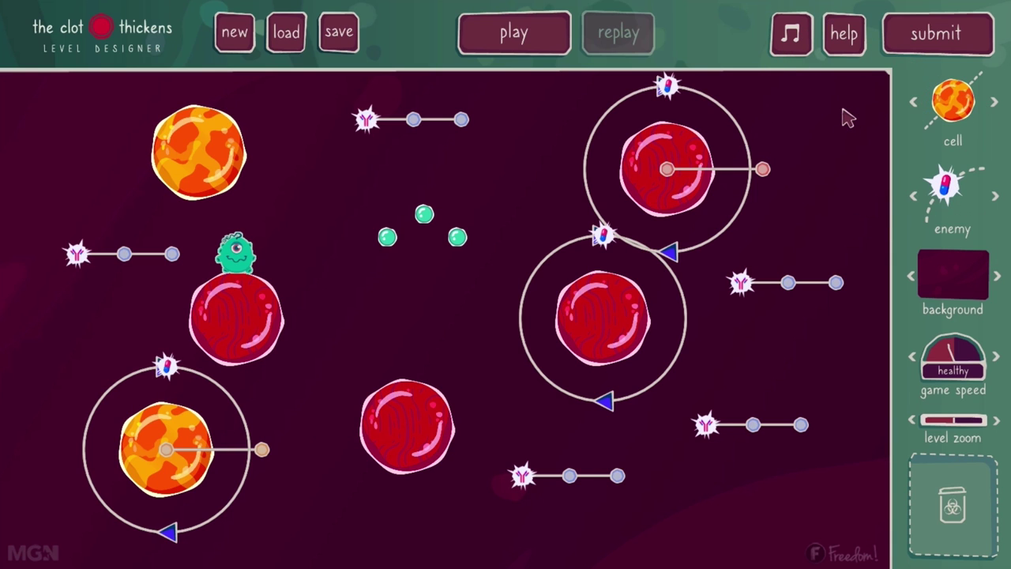
left_click(523, 39)
left_click_drag(415, 431, 941, 506)
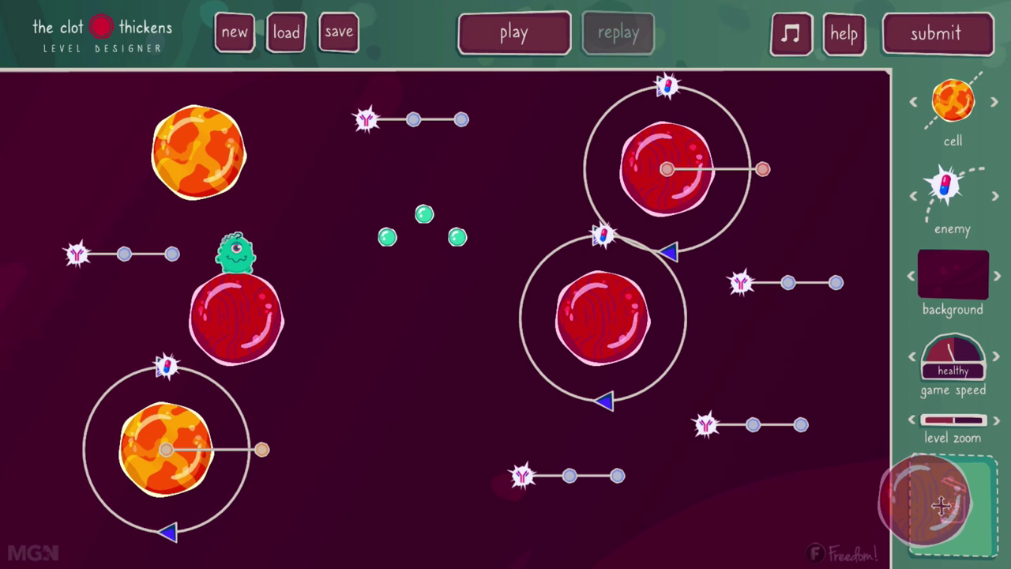
left_click_drag(941, 506, 947, 511)
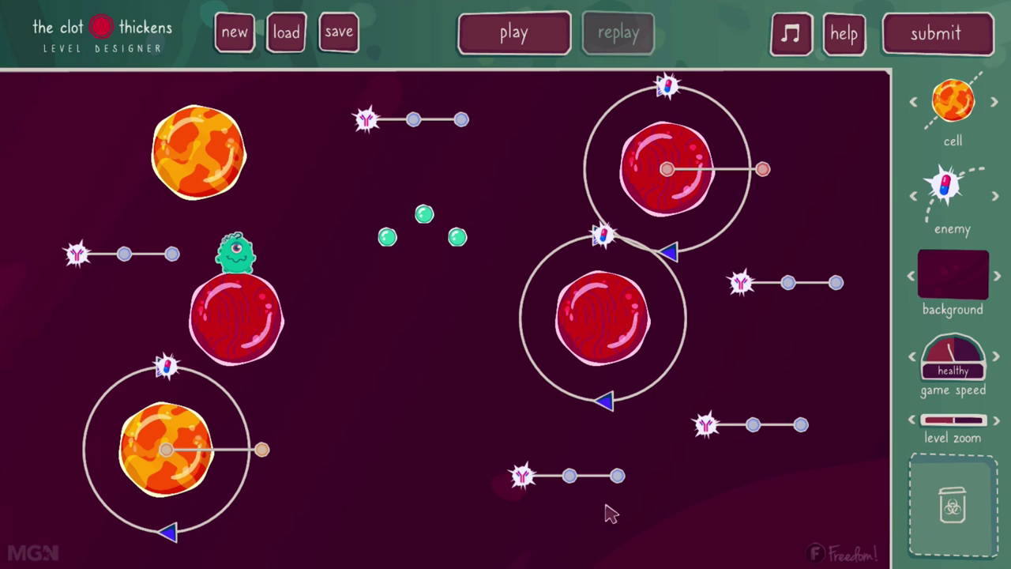
mouse_move(524, 487)
left_click_drag(523, 487, 955, 513)
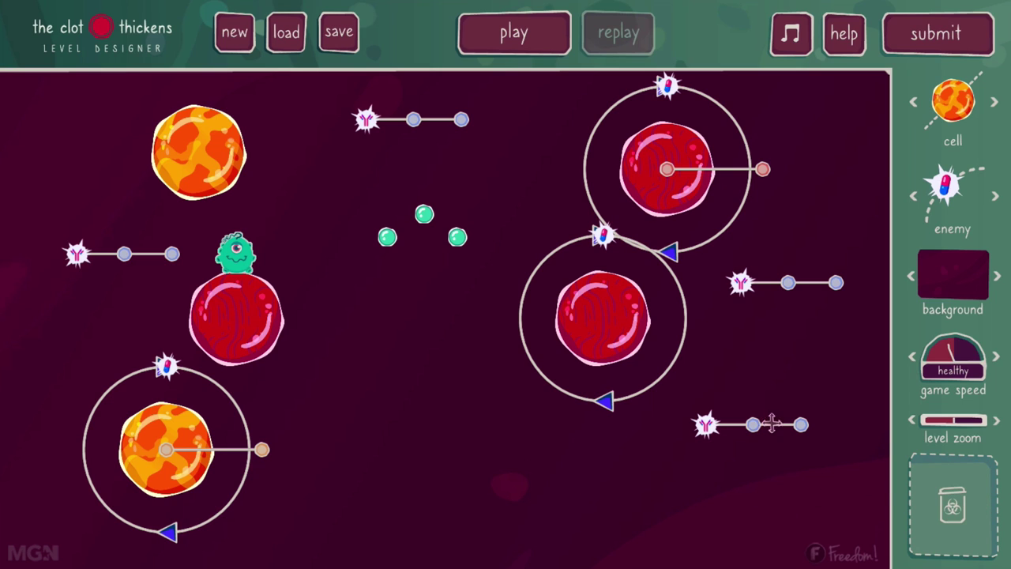
mouse_move(735, 290)
left_click_drag(735, 291, 945, 500)
mouse_move(668, 87)
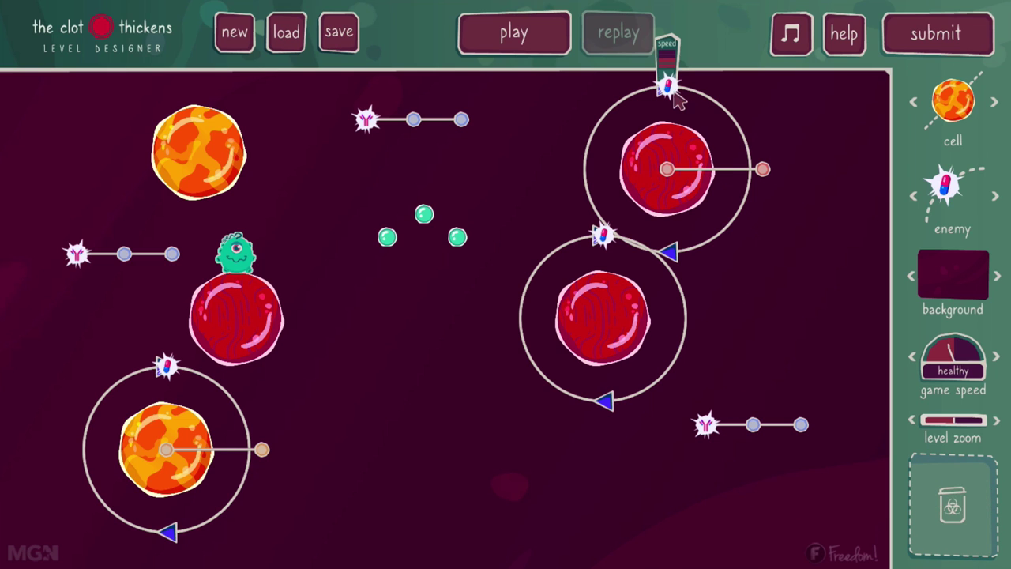
left_click_drag(669, 87, 985, 538)
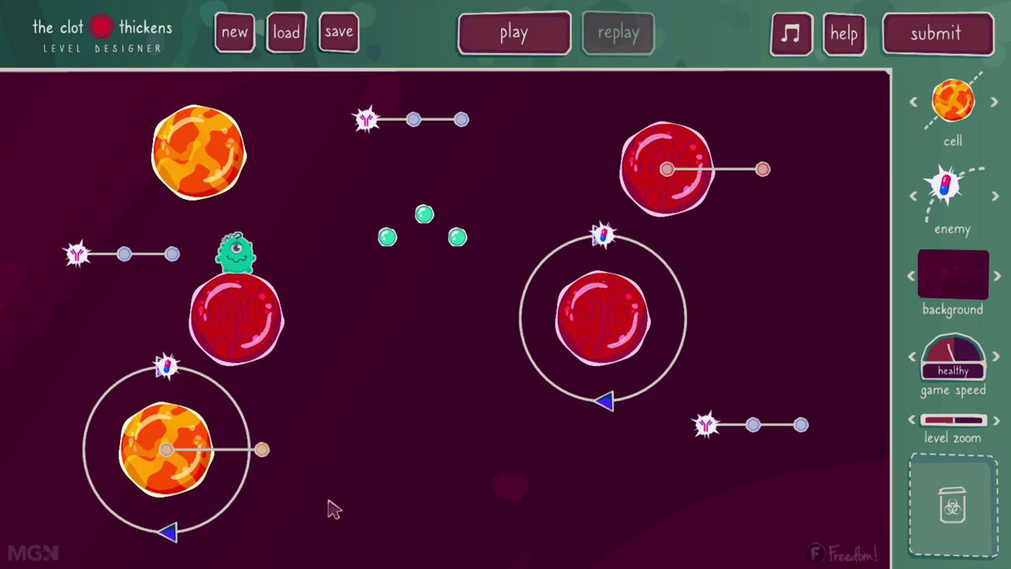
mouse_move(182, 473)
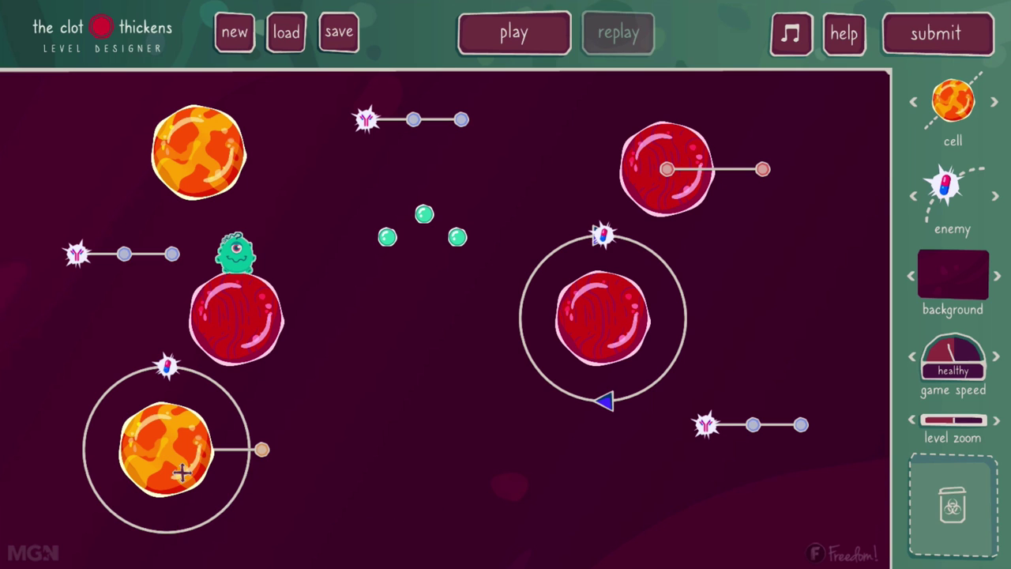
left_click_drag(182, 473, 952, 529)
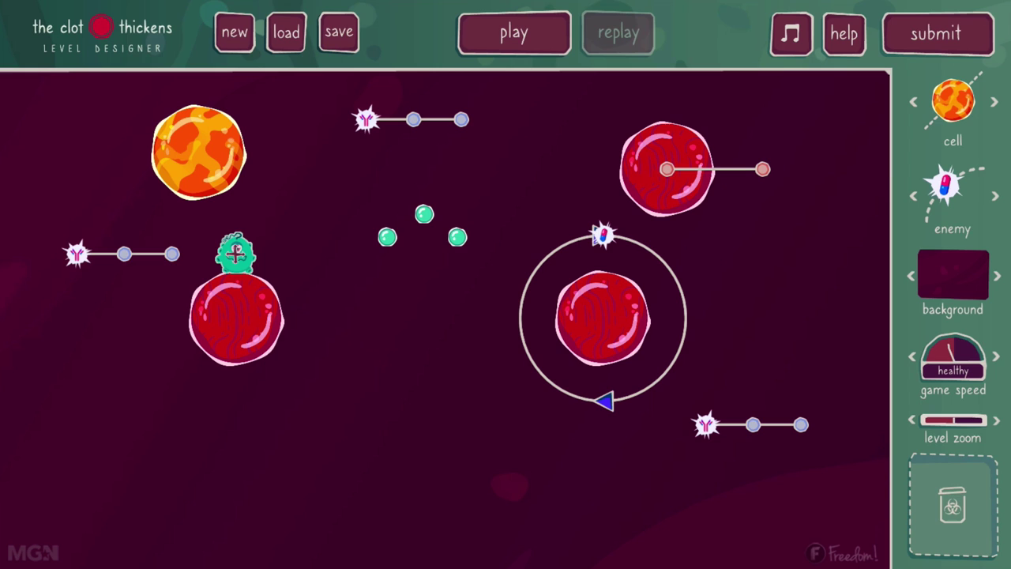
left_click_drag(231, 251, 952, 502)
left_click_drag(231, 251, 950, 502)
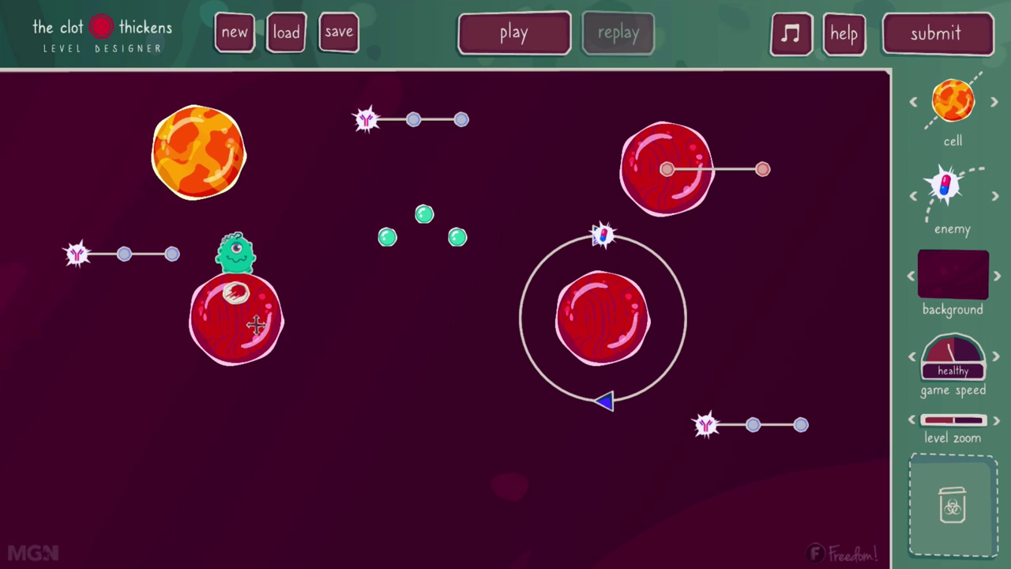
left_click_drag(254, 325, 1002, 555)
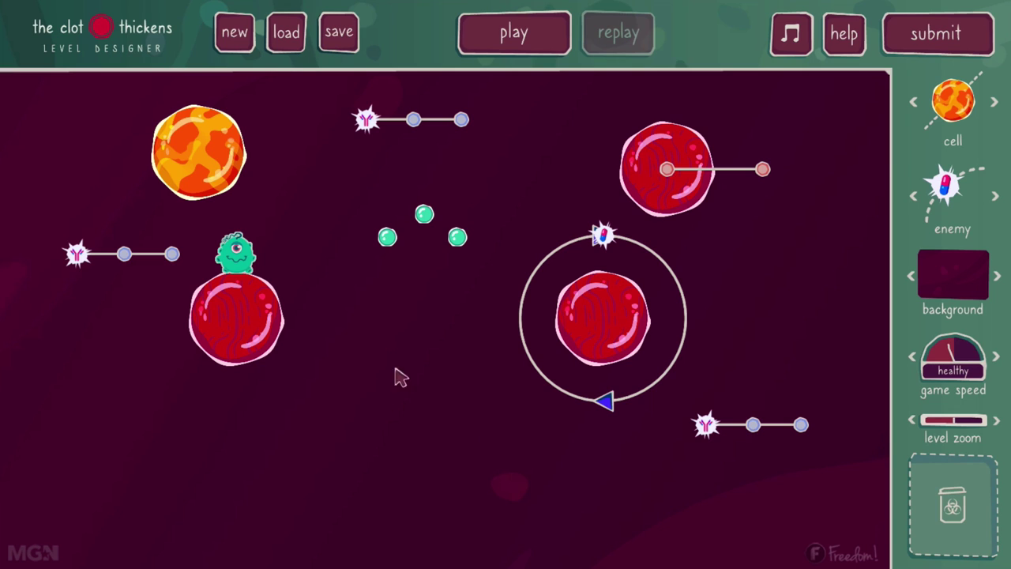
left_click_drag(385, 239, 936, 502)
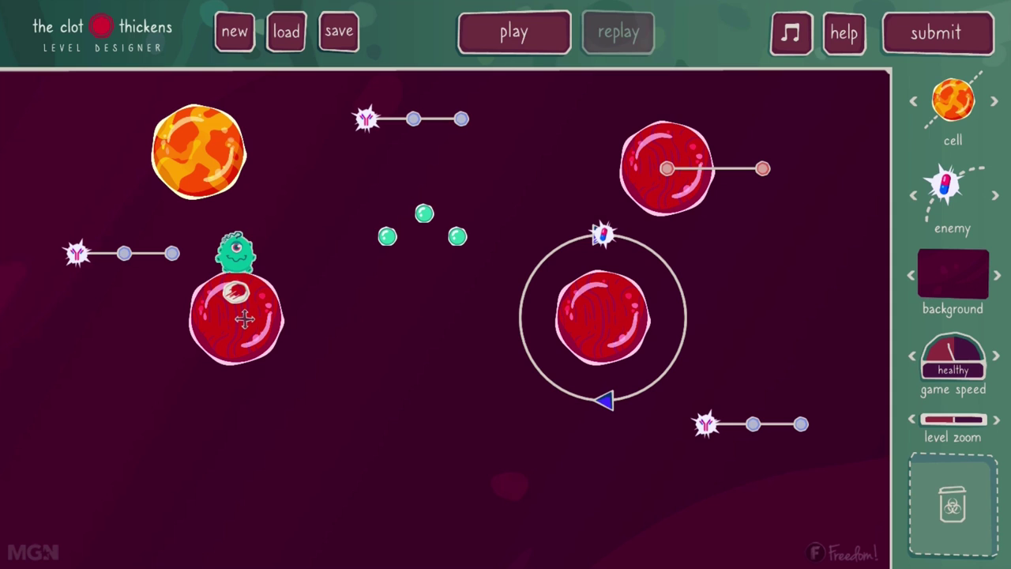
Step: Move the germ's cell to the bottom-left and reposition the orange and red cells and path
left_click_drag(244, 318, 129, 485)
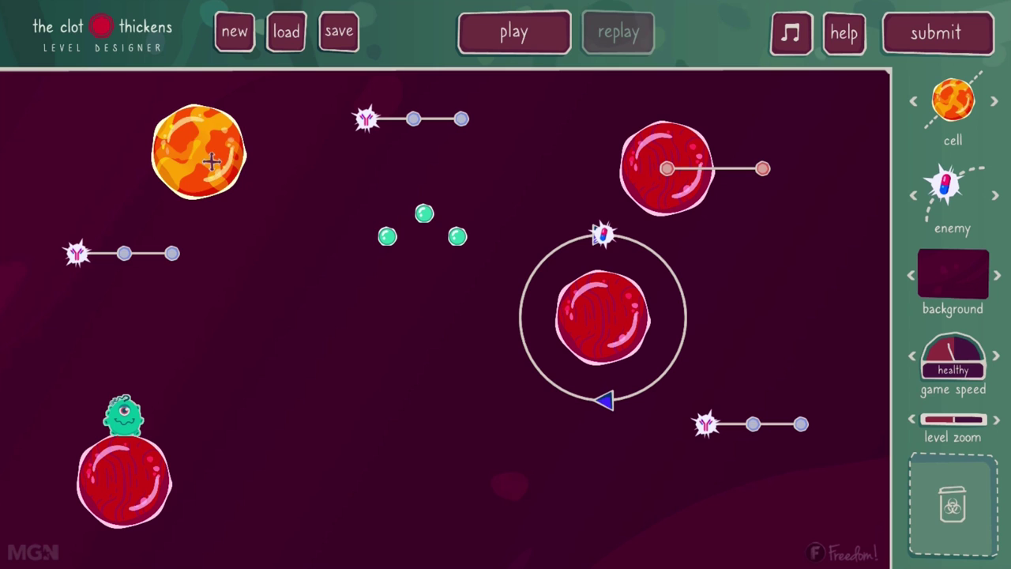
left_click_drag(210, 162, 286, 249)
left_click_drag(600, 338, 488, 439)
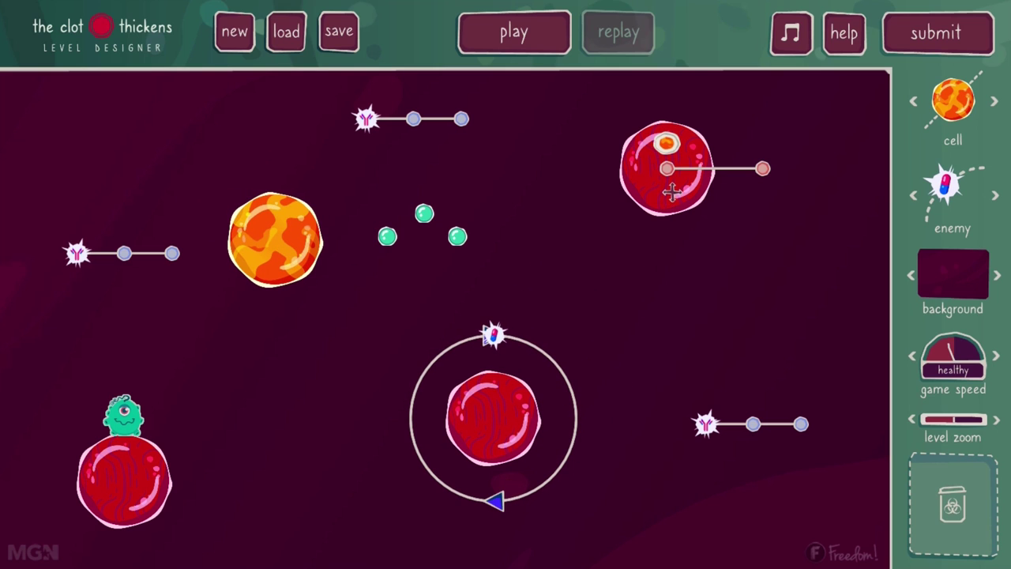
left_click_drag(671, 189, 568, 229)
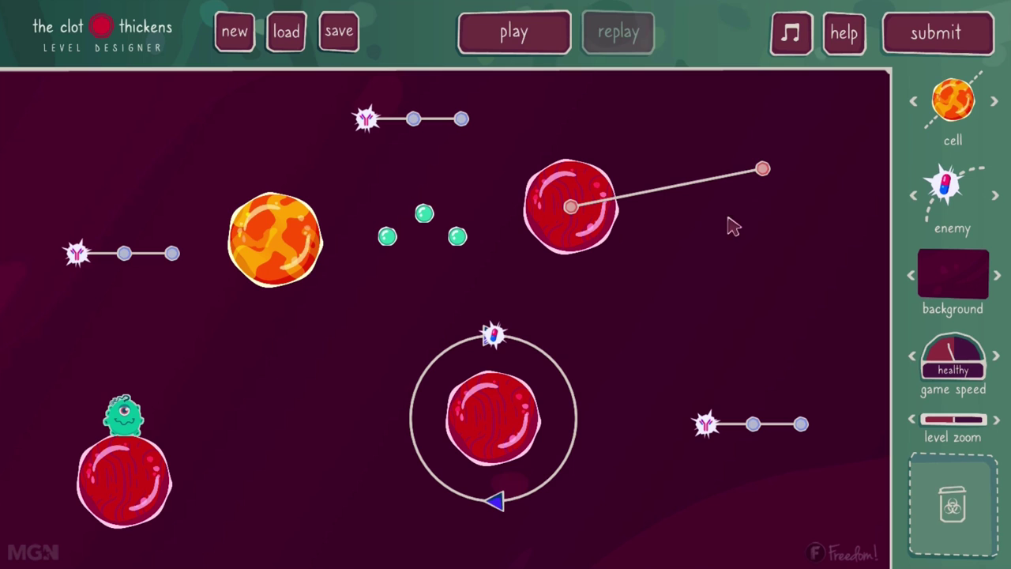
left_click_drag(765, 169, 832, 365)
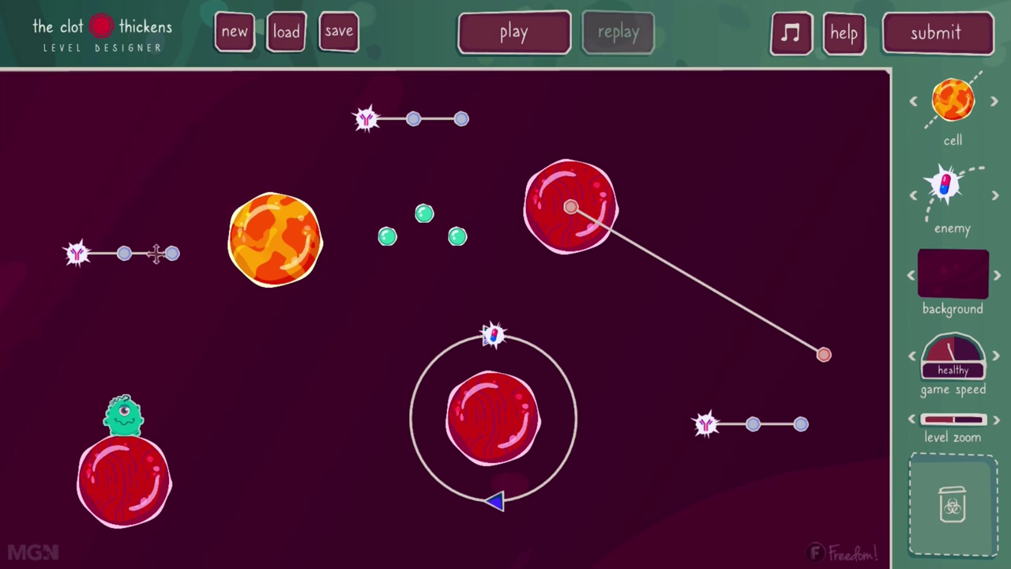
Step: Reposition the left, top and lower-right enemies and move the orbiting enemy onto the orange cell
left_click_drag(147, 252, 223, 364)
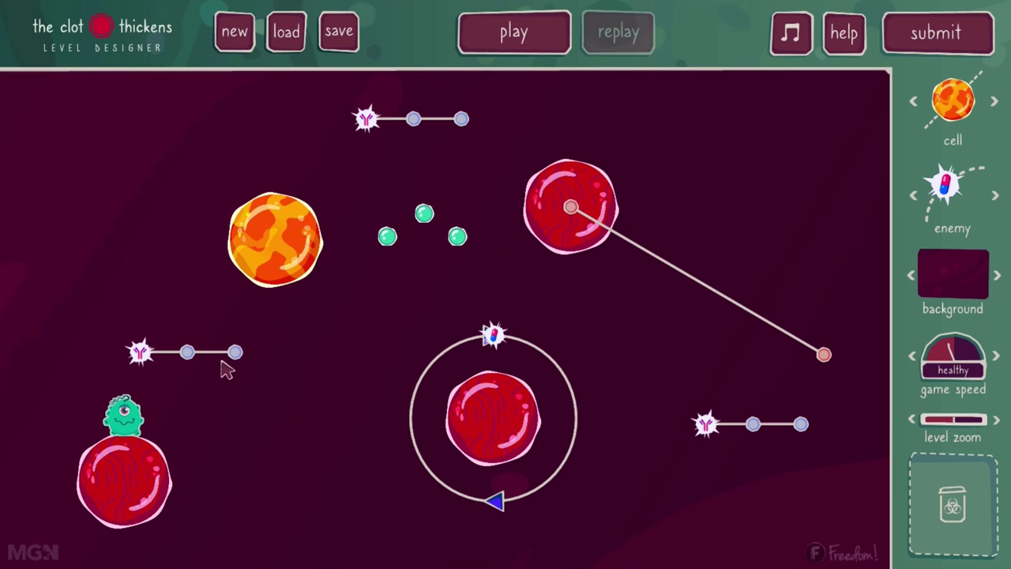
left_click_drag(429, 118, 443, 169)
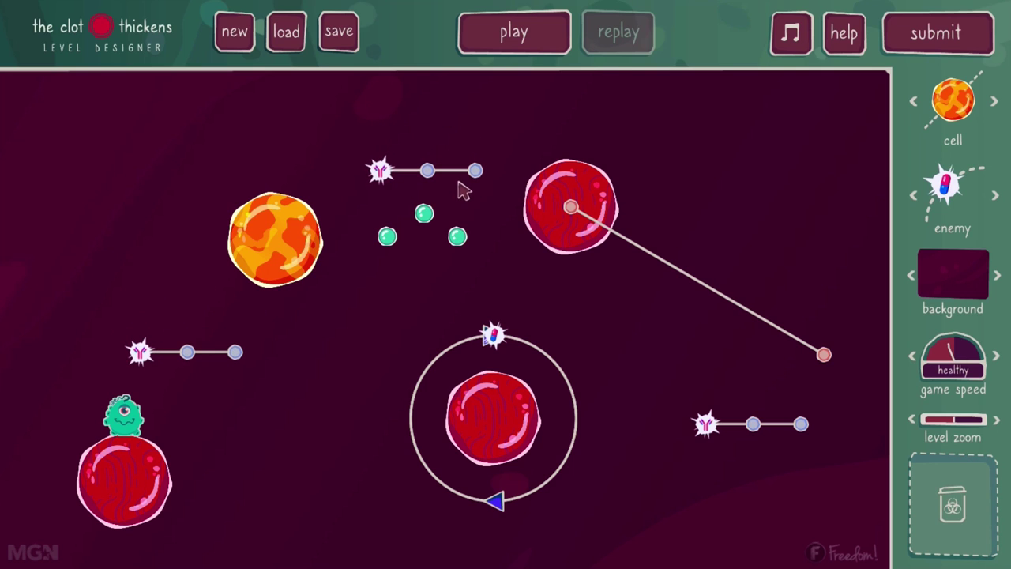
left_click_drag(773, 424, 571, 314)
mouse_move(498, 344)
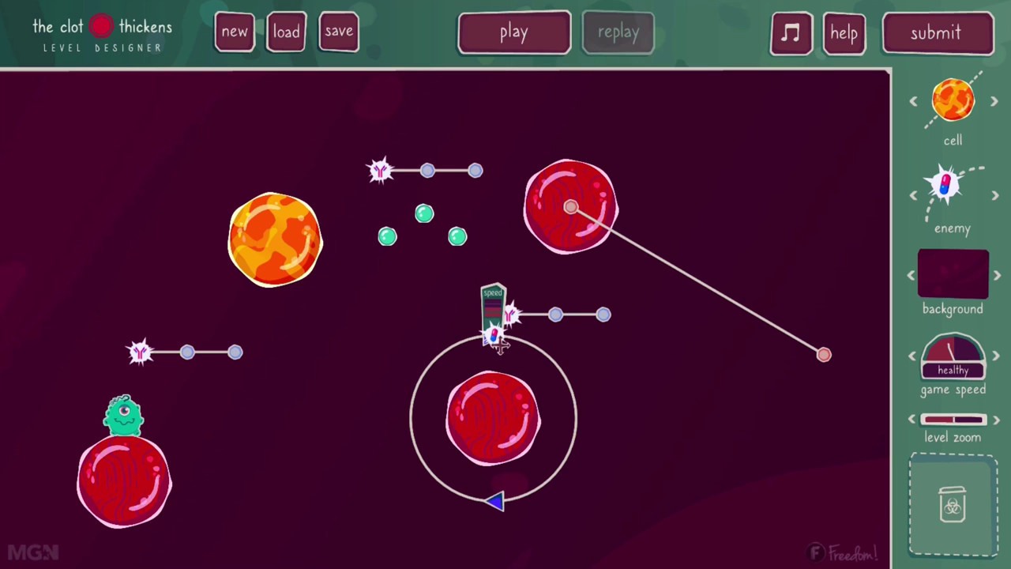
left_click_drag(499, 348, 276, 158)
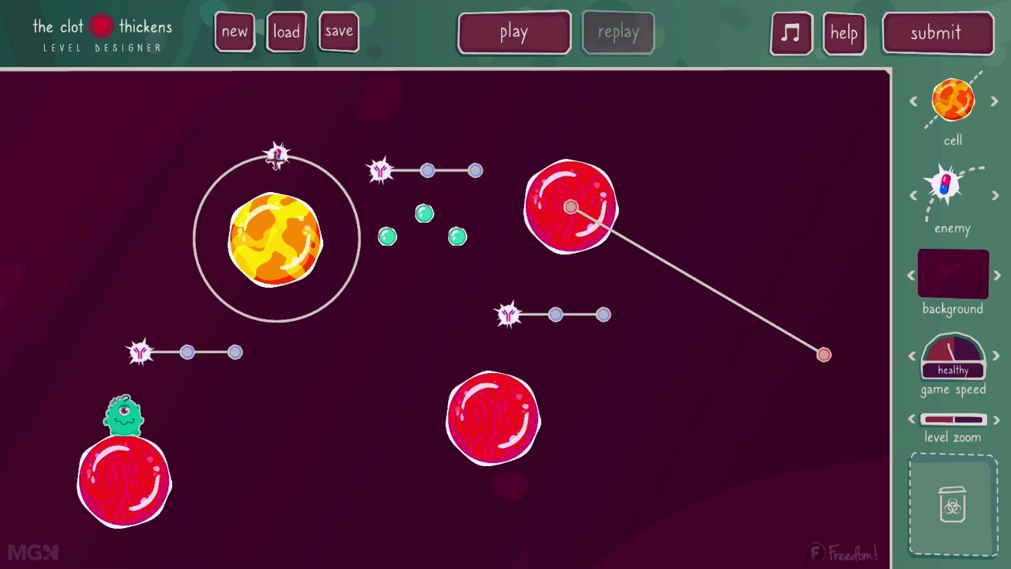
Step: Spread the three green bubbles apart near the orbit, top enemy and middle track
left_click_drag(387, 235, 175, 322)
left_click_drag(424, 215, 448, 191)
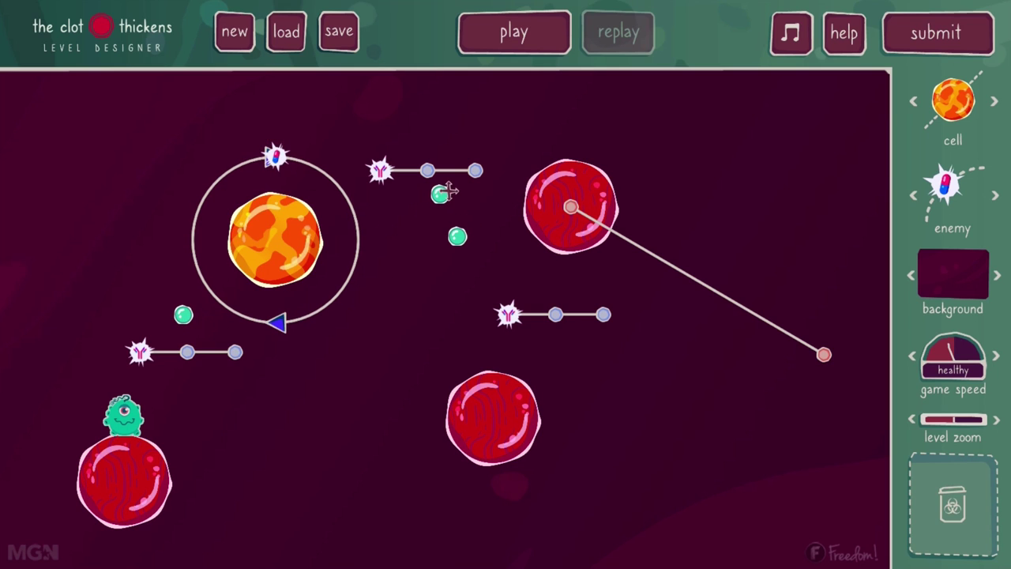
left_click_drag(458, 237, 540, 297)
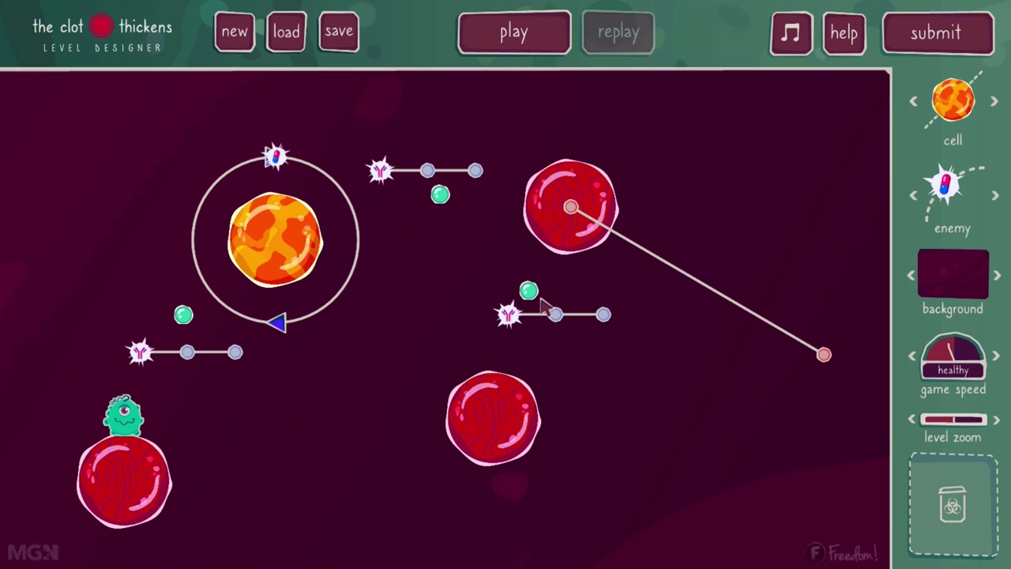
Step: Test-play once, move the germ onto the middle red cell, then replay and launch it
left_click(518, 38)
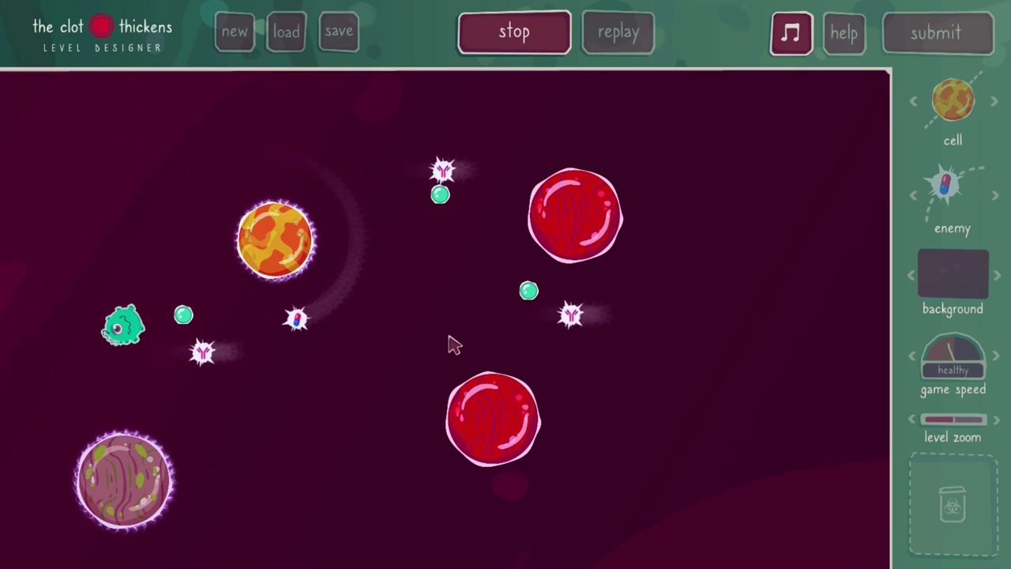
left_click(531, 41)
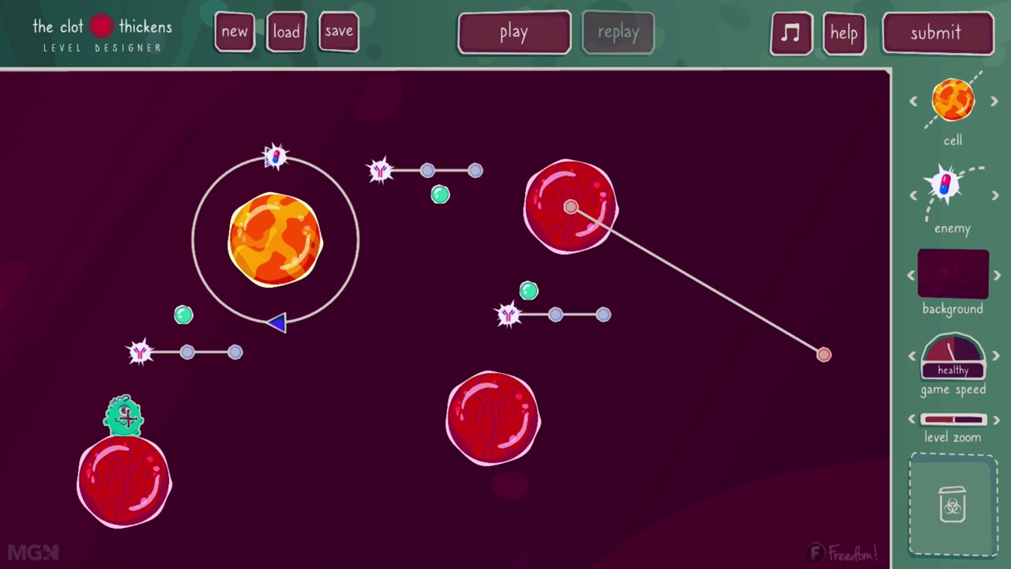
left_click_drag(127, 417, 268, 414)
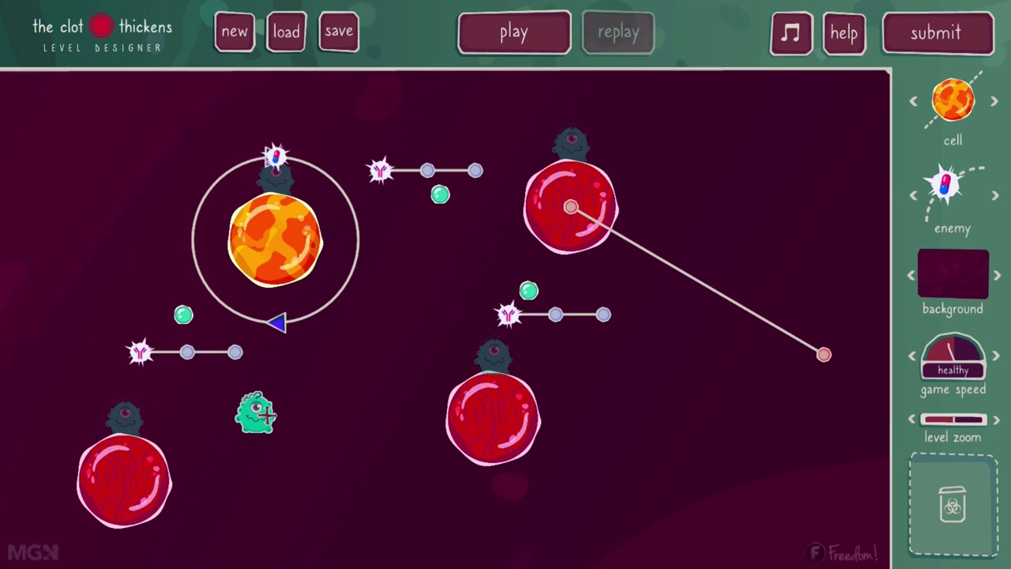
left_click_drag(268, 414, 504, 364)
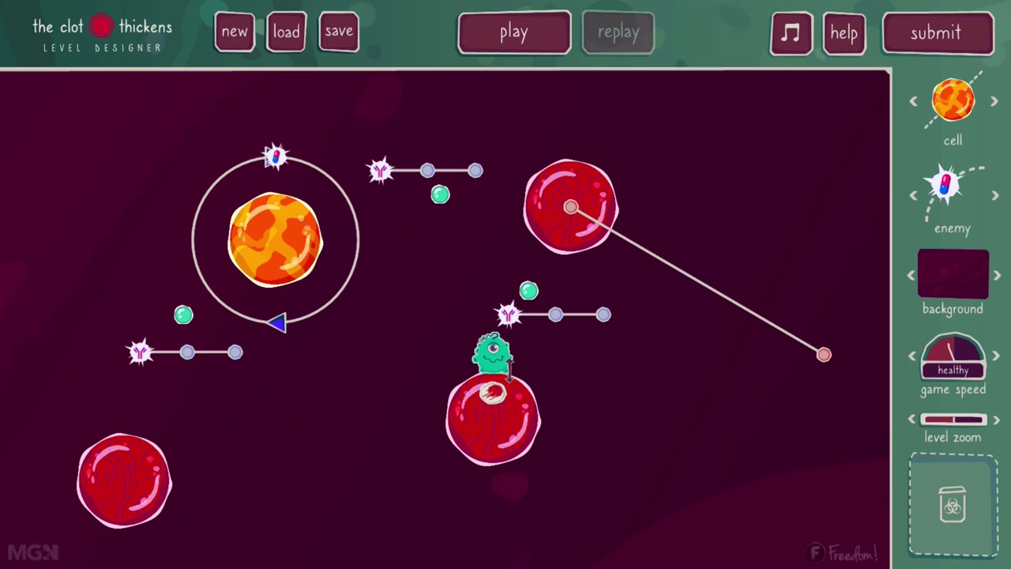
left_click(517, 38)
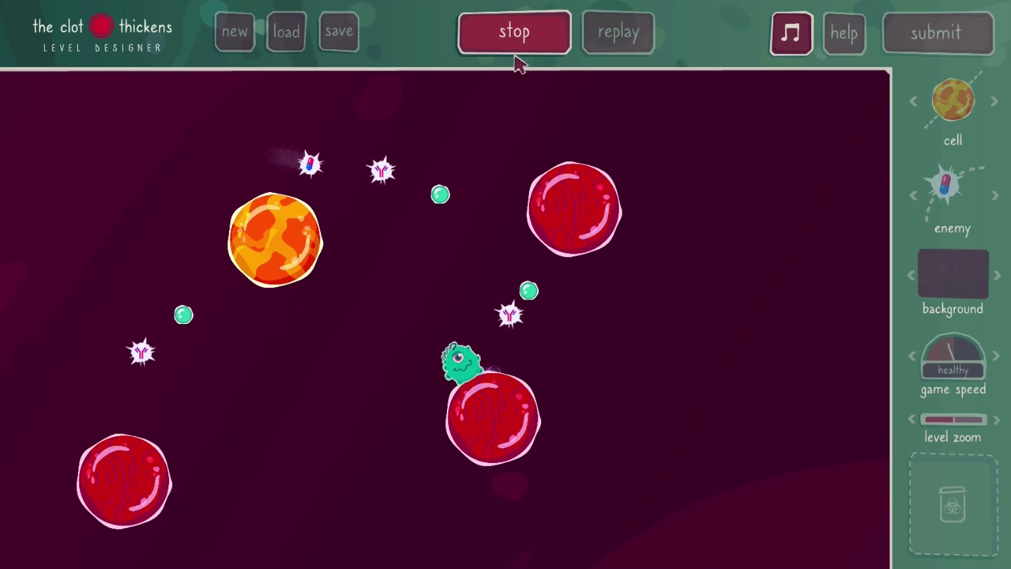
left_click(524, 383)
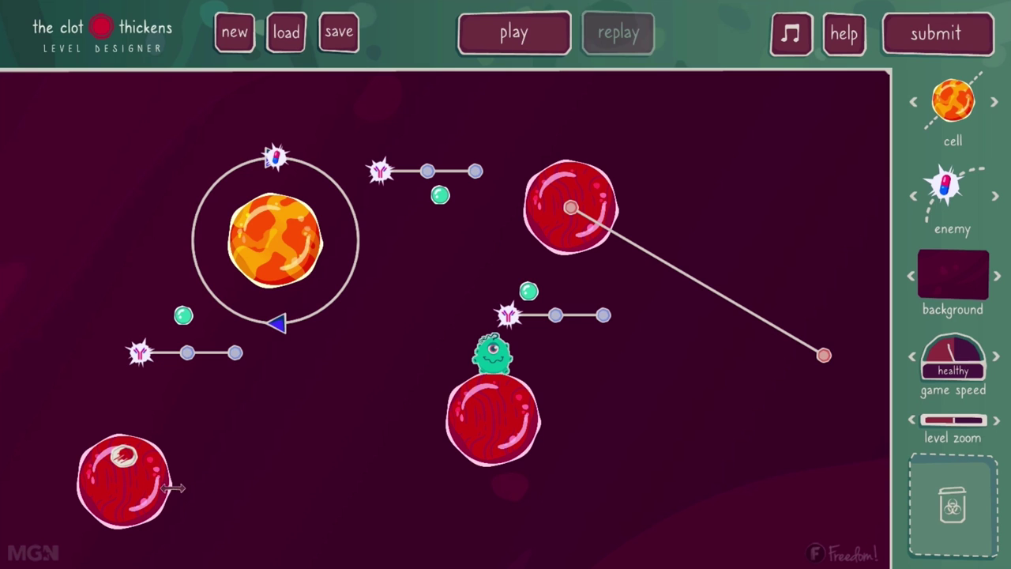
Step: Enlarge the bottom-left cell, shrink the germ's and orange cells, and widen the orange cell's orbit
left_click_drag(177, 488, 196, 486)
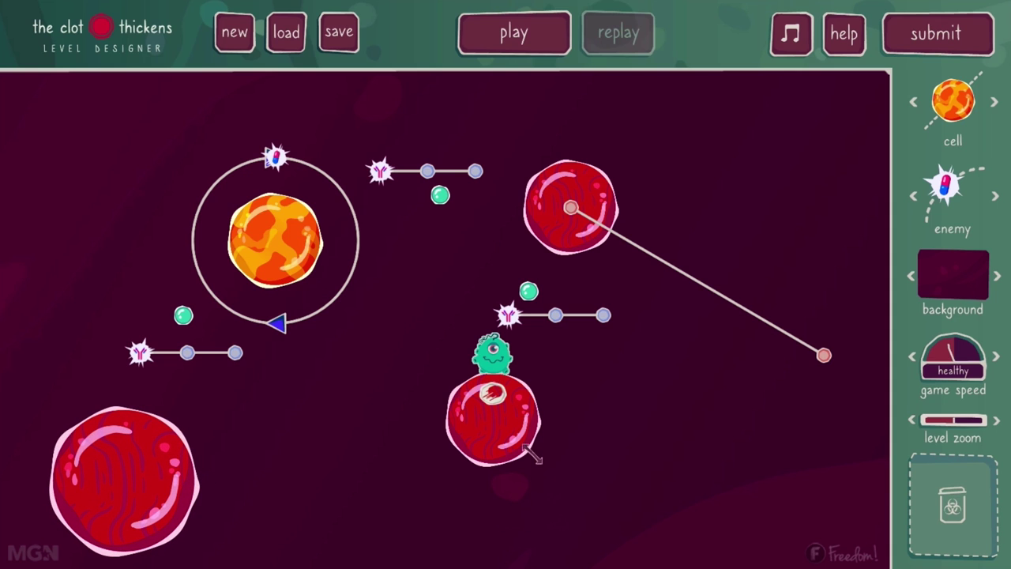
left_click_drag(525, 445, 528, 444)
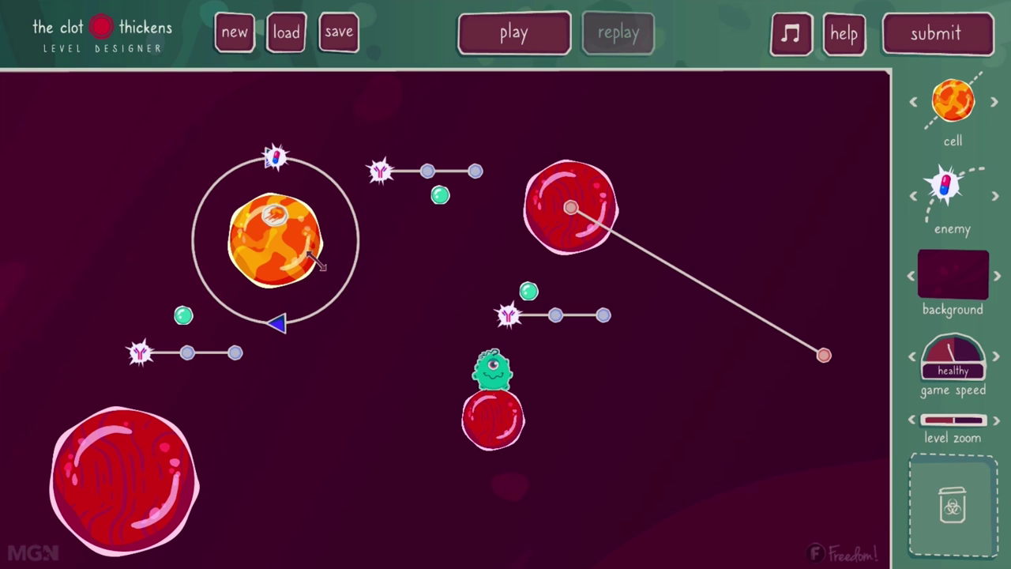
left_click_drag(314, 260, 312, 271)
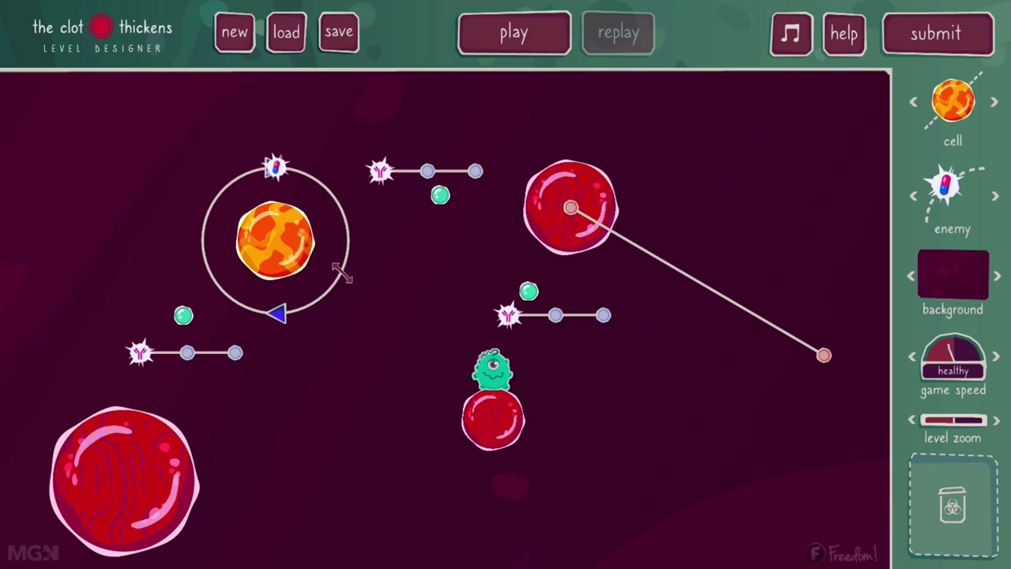
left_click_drag(342, 273, 336, 283)
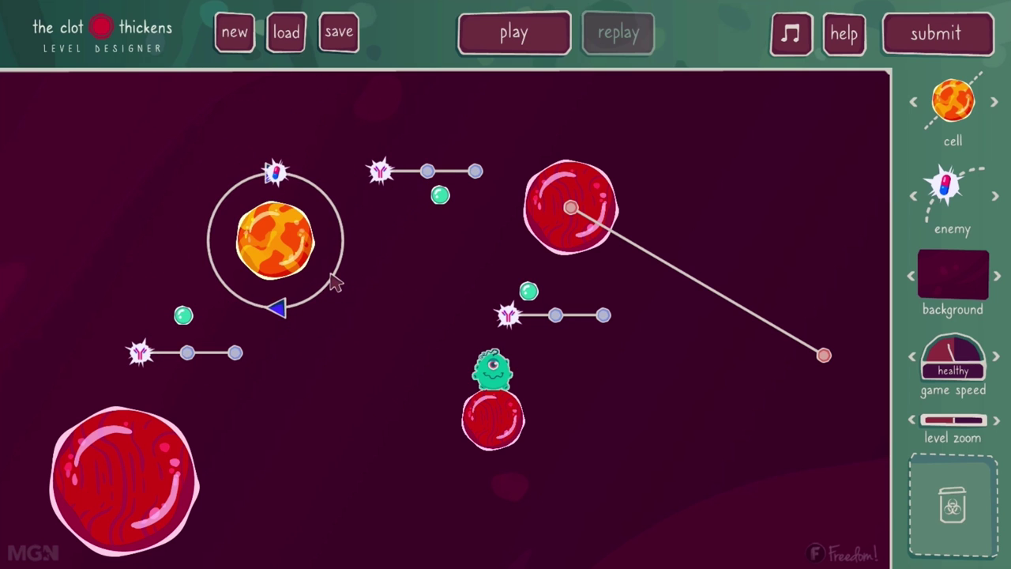
left_click_drag(336, 283, 420, 311)
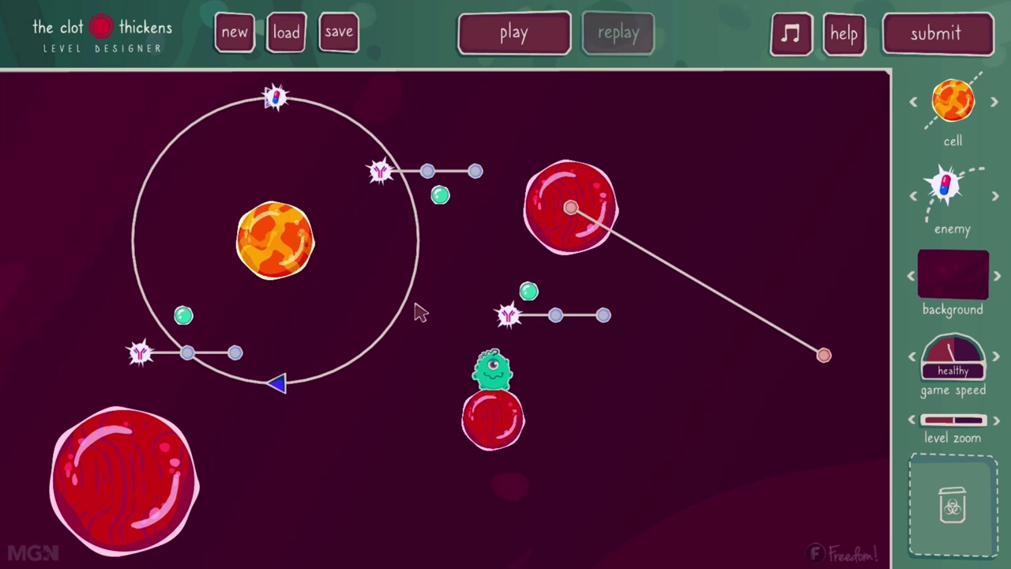
Step: Add two more pill enemies orbiting the orange cell and a new orange cell at the bottom
left_click_drag(947, 186, 253, 242)
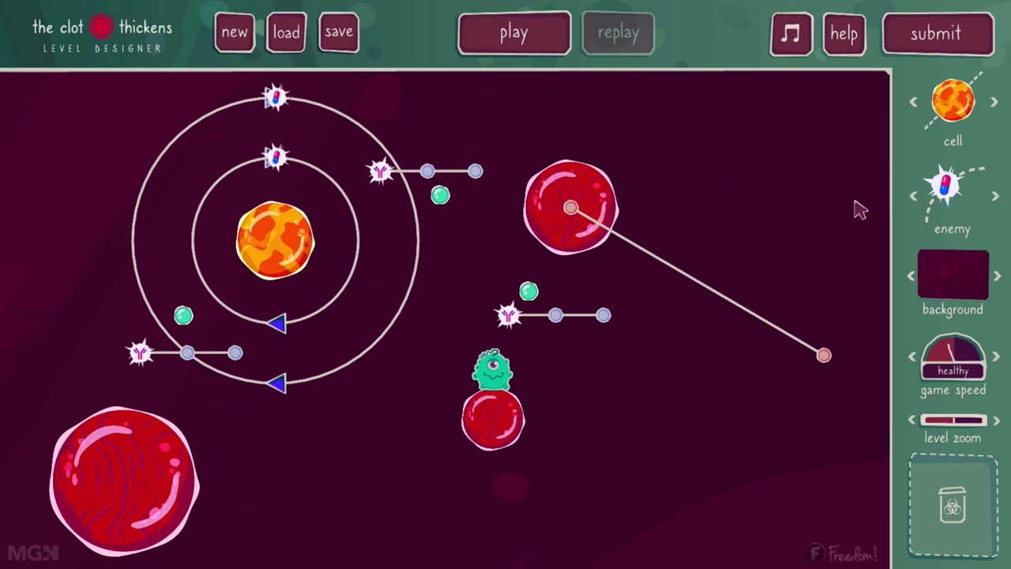
left_click_drag(946, 186, 274, 243)
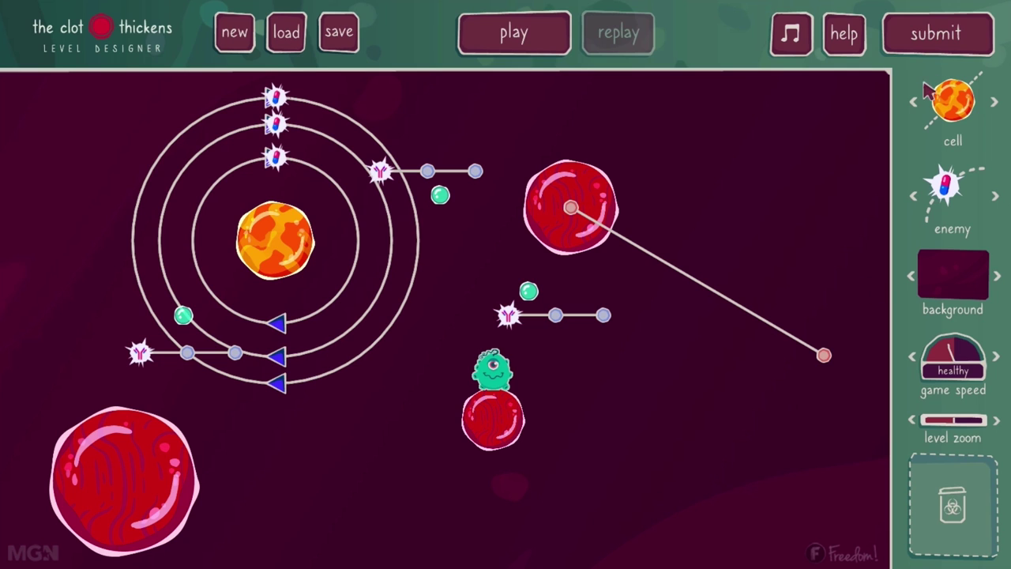
left_click_drag(952, 103, 316, 513)
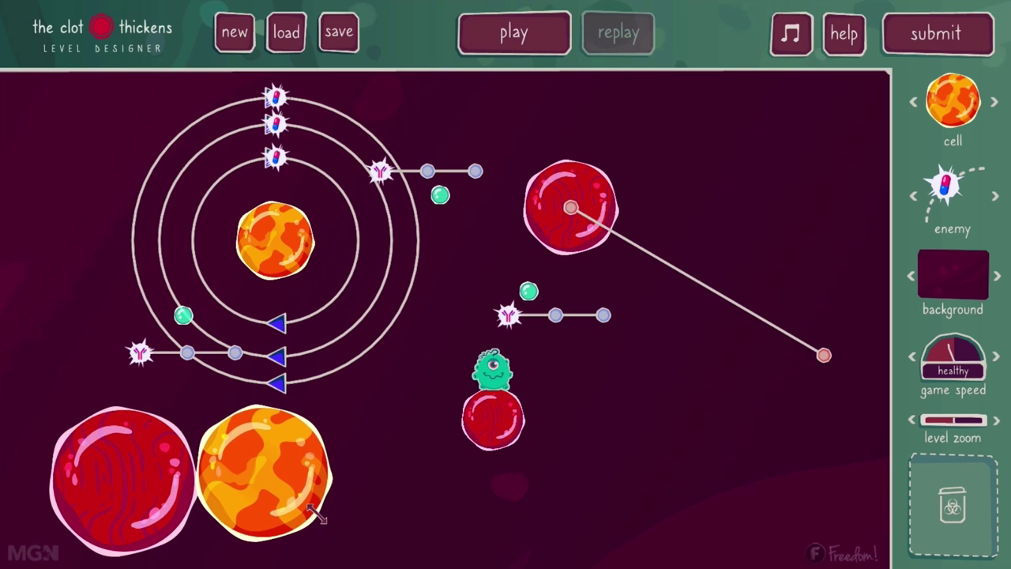
left_click_drag(158, 463, 899, 491)
left_click_drag(294, 478, 195, 481)
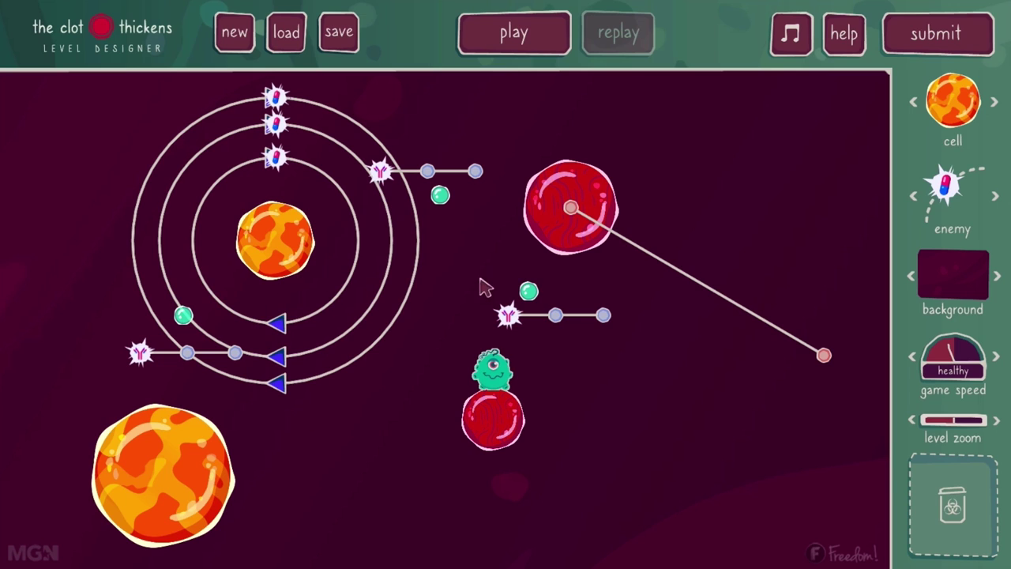
mouse_move(571, 202)
mouse_move(174, 466)
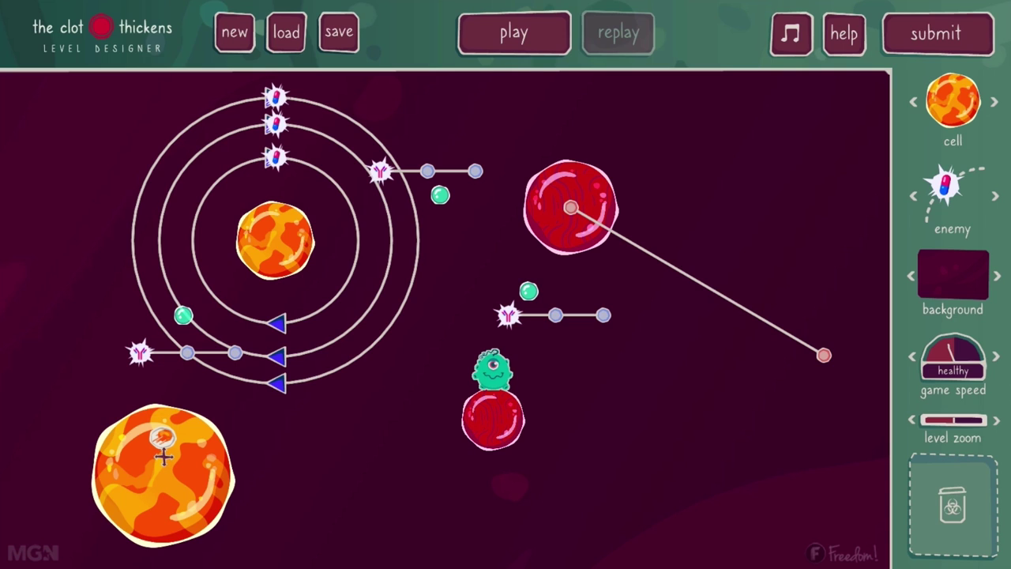
Step: Cycle the lower-left cell through path and type options, leaving it orange
left_click(163, 439)
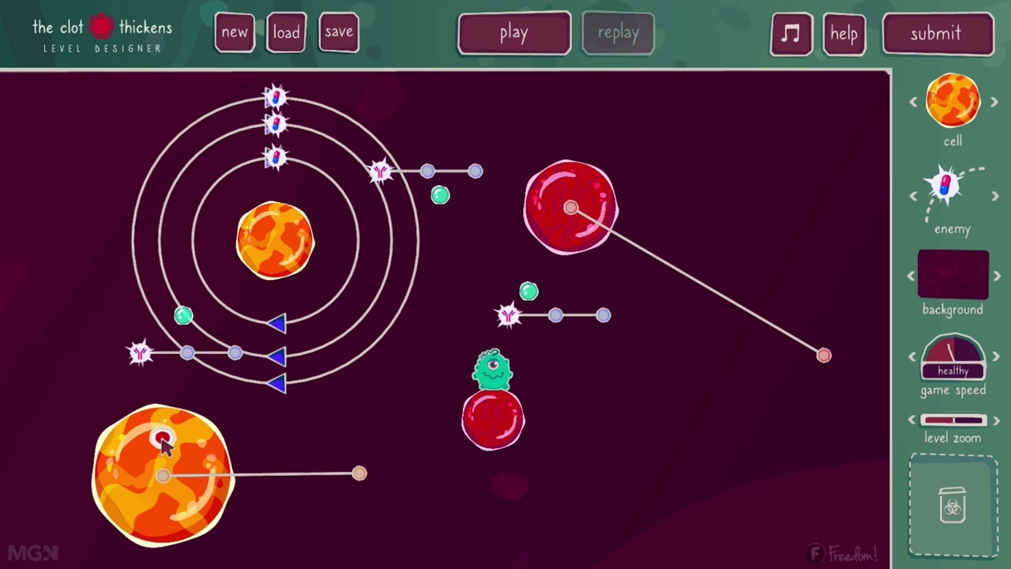
left_click(162, 440)
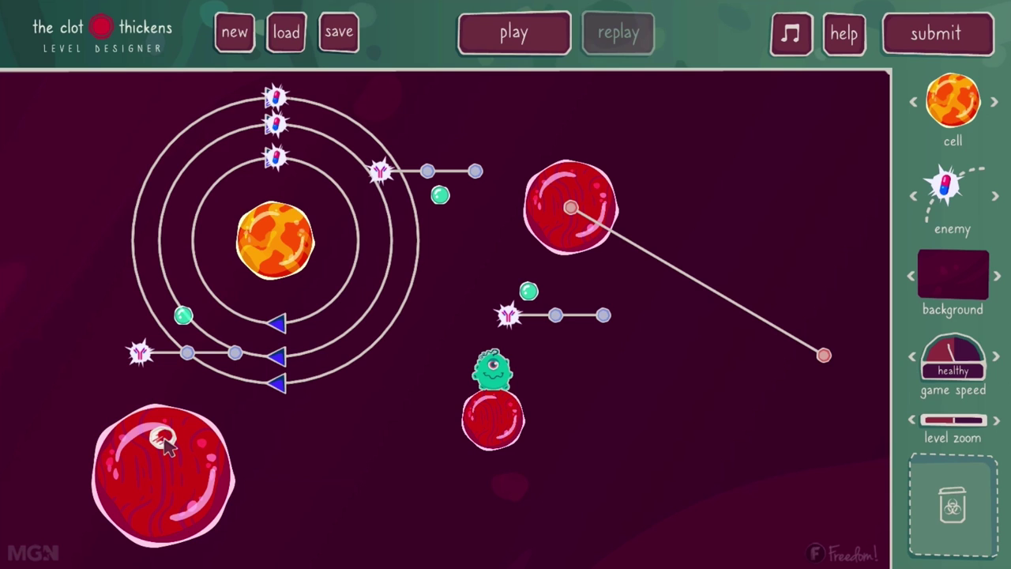
left_click(163, 440)
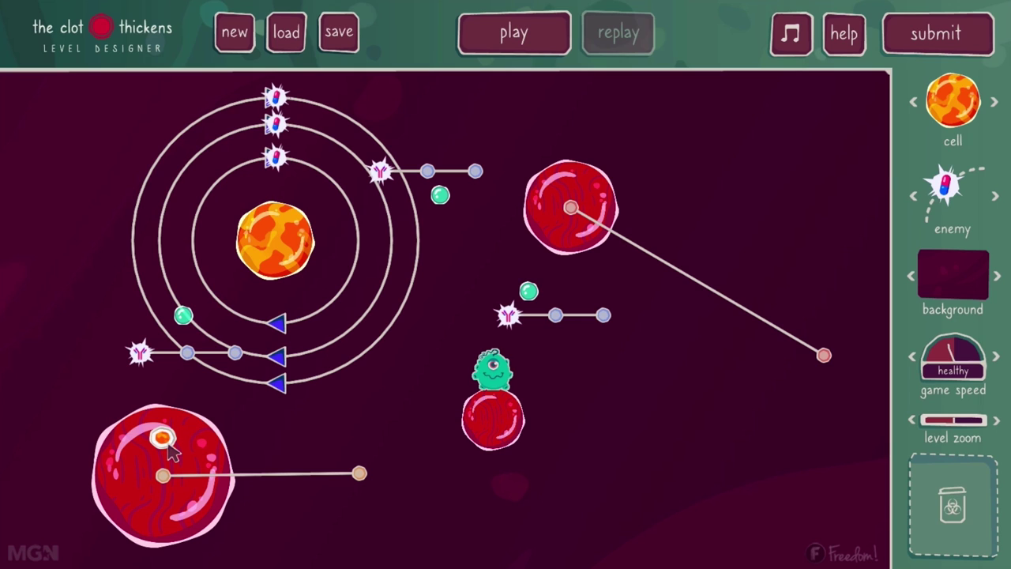
left_click(163, 439)
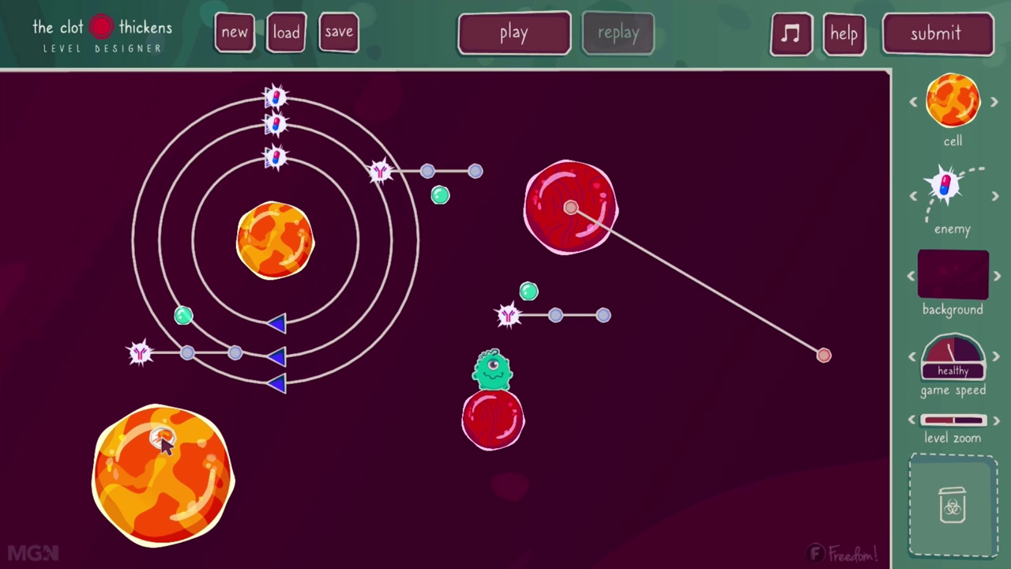
Step: Make the central orbit cell red and cycle the right cell back to red
left_click(278, 224)
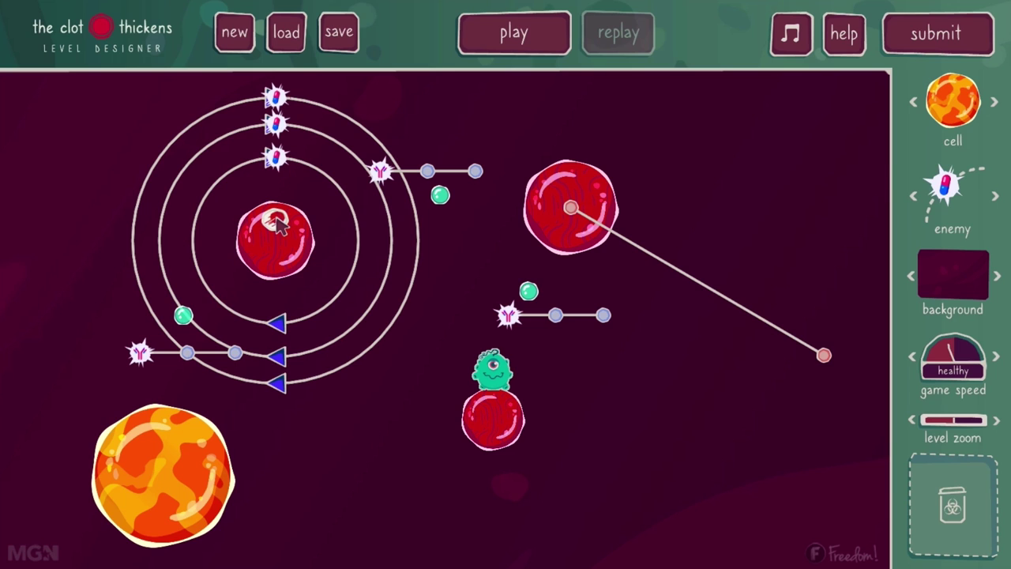
mouse_move(534, 235)
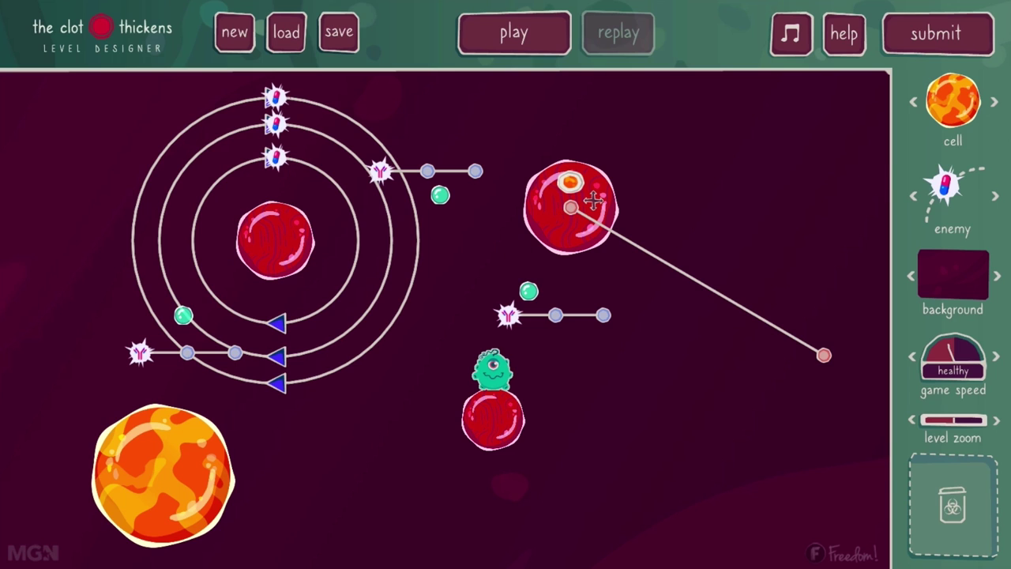
left_click(570, 184)
left_click(571, 185)
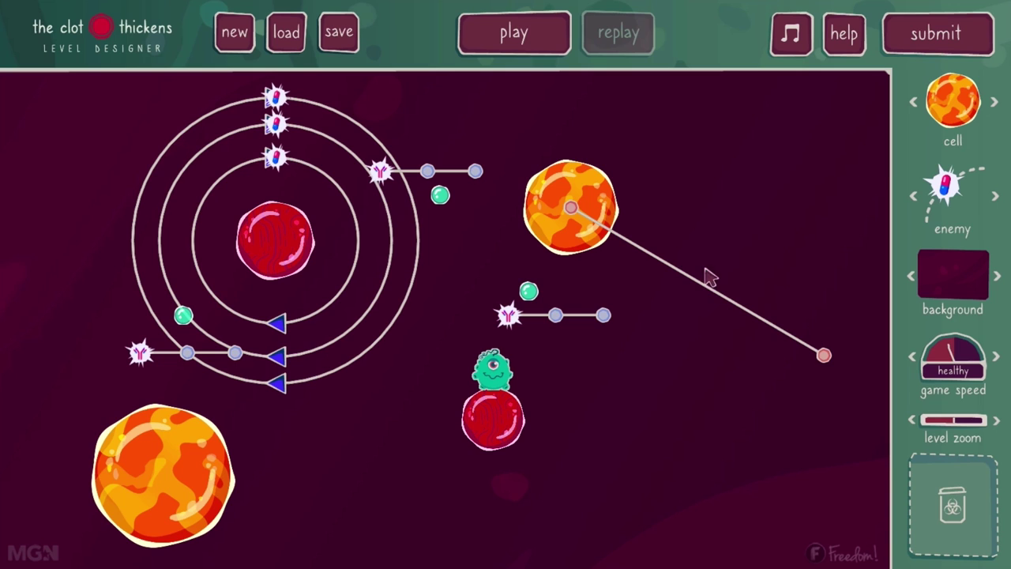
left_click(572, 184)
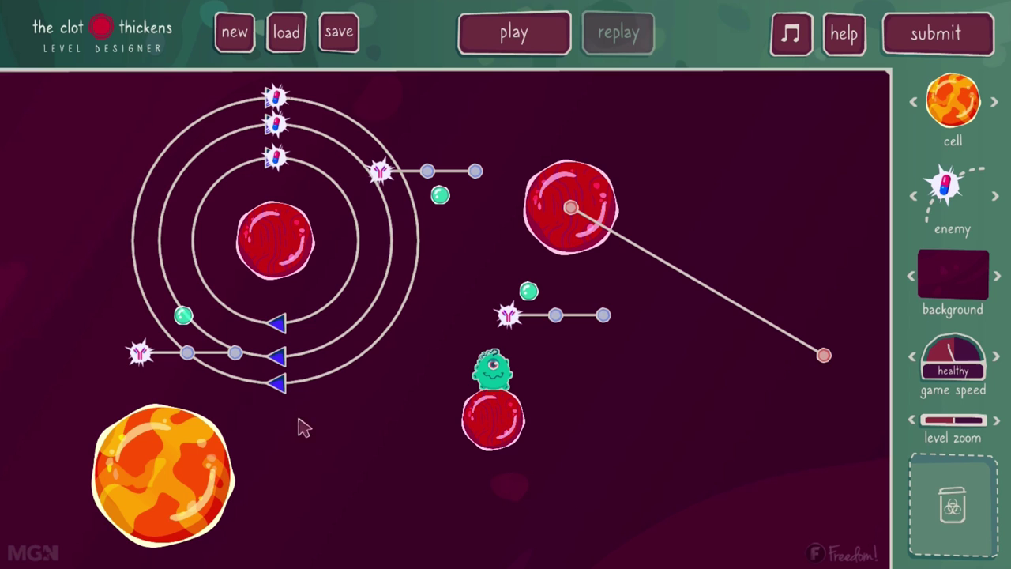
Step: Bin the left line enemy and outermost orbit, and move the middle enemy toward the lower left
left_click_drag(164, 369, 940, 494)
left_click_drag(275, 96, 953, 508)
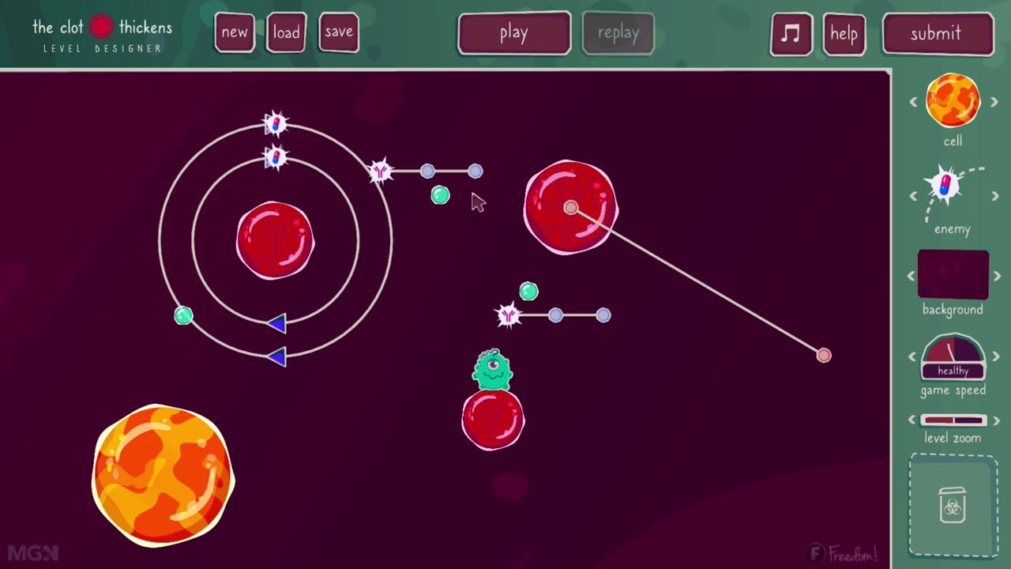
mouse_move(512, 320)
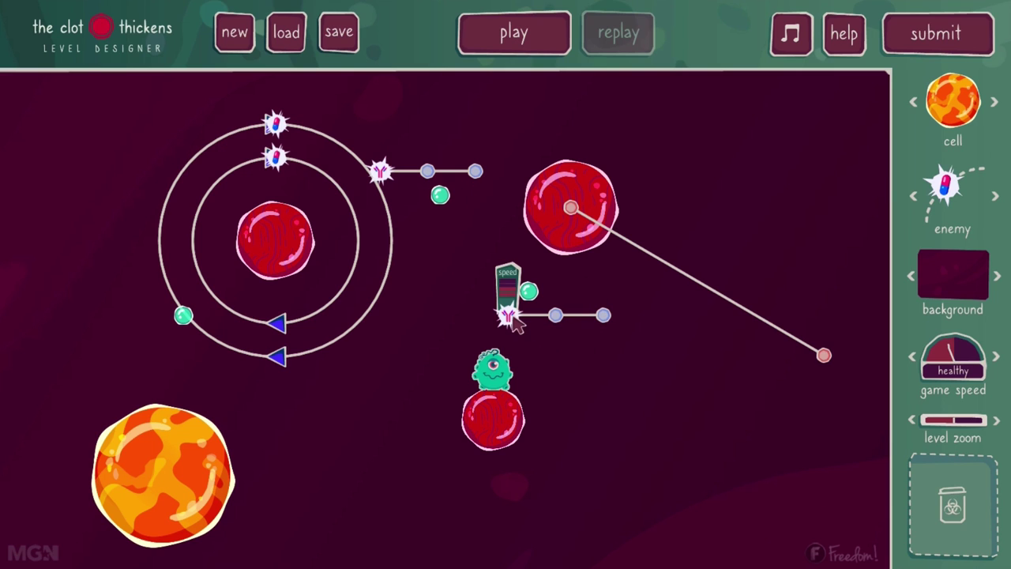
left_click_drag(512, 319, 315, 470)
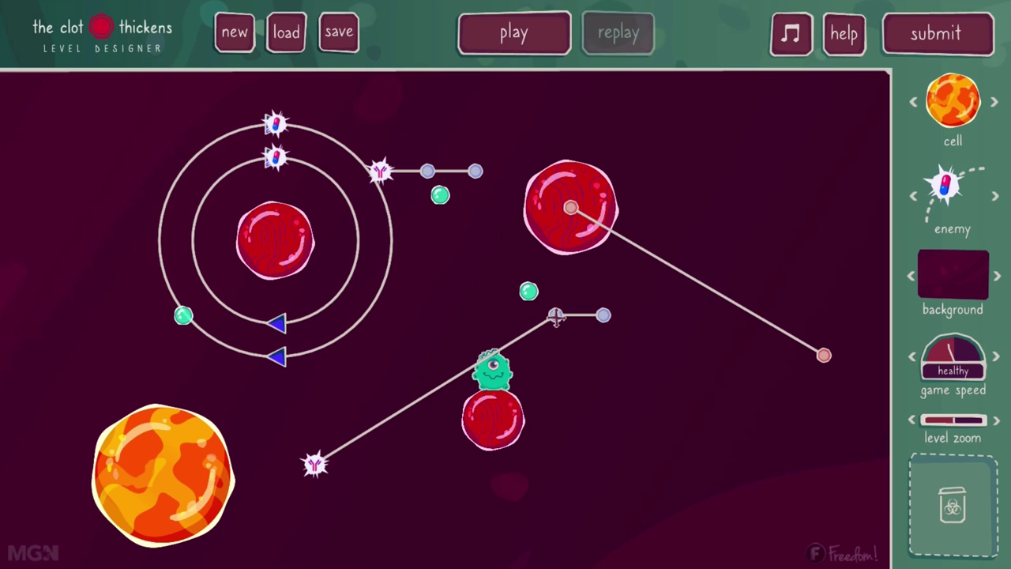
Step: Bend and lengthen both remaining enemy paths toward the lower right and top right
left_click_drag(555, 315, 447, 305)
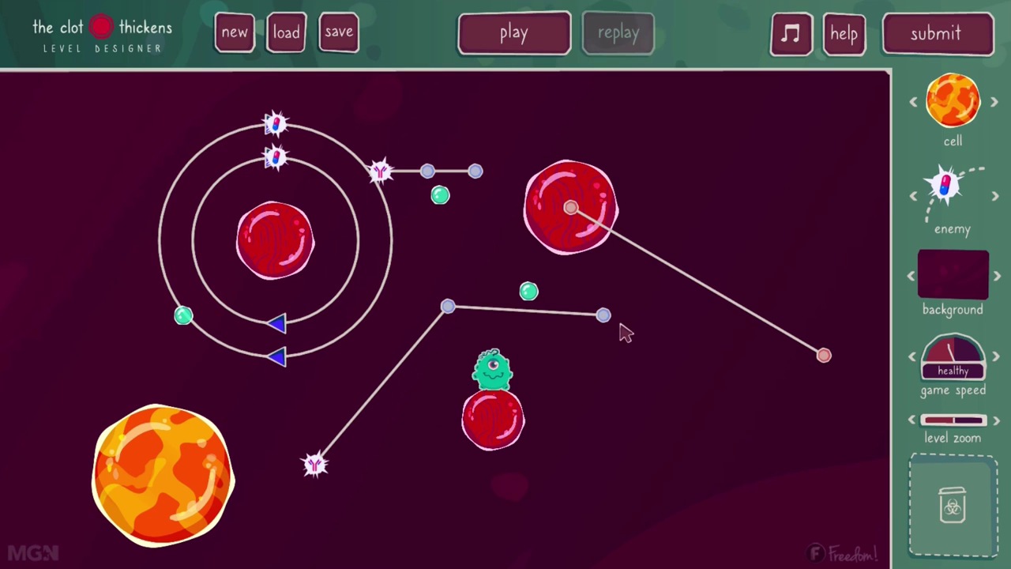
left_click_drag(604, 314, 794, 452)
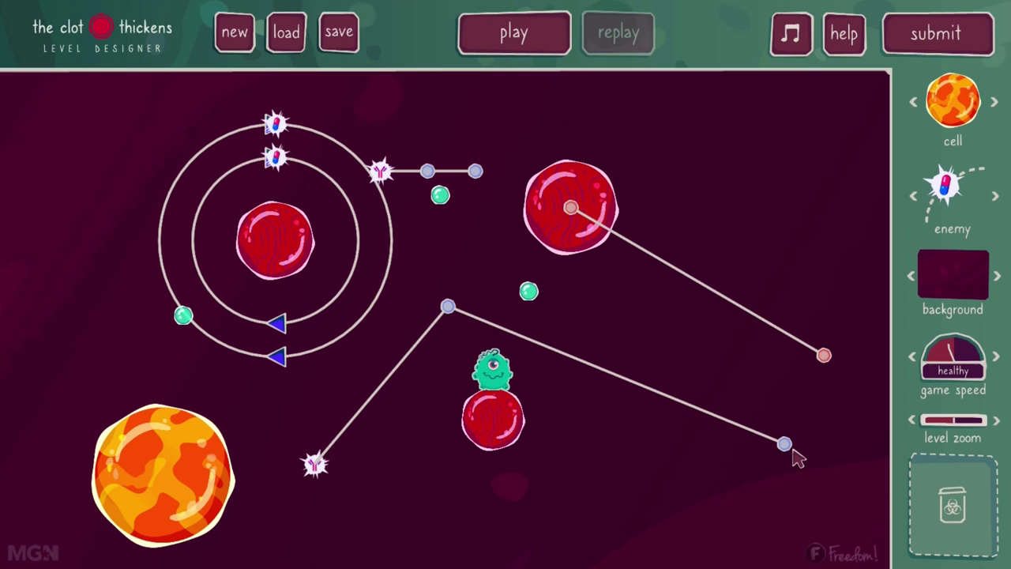
left_click_drag(475, 171, 433, 239)
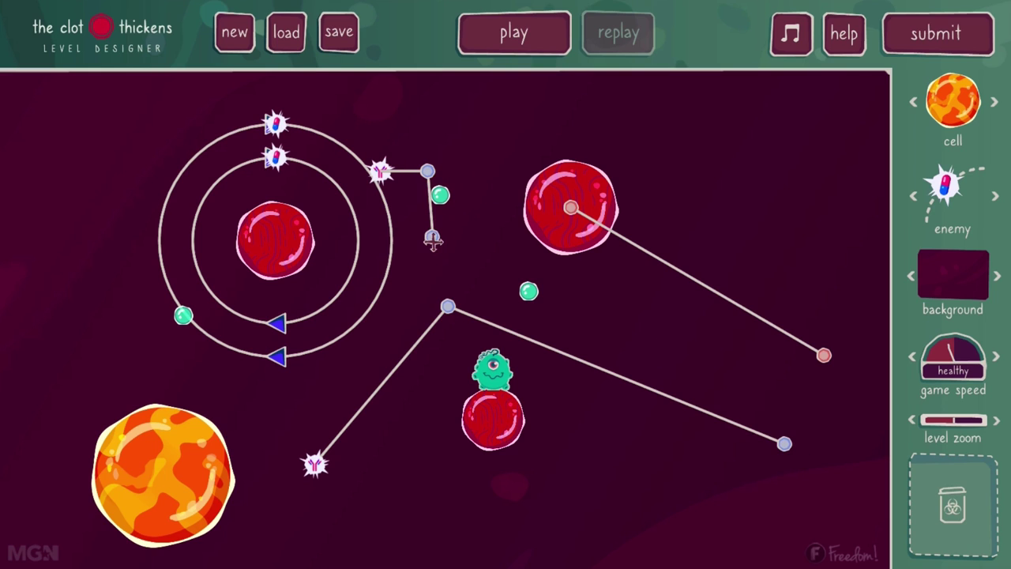
left_click_drag(380, 170, 646, 105)
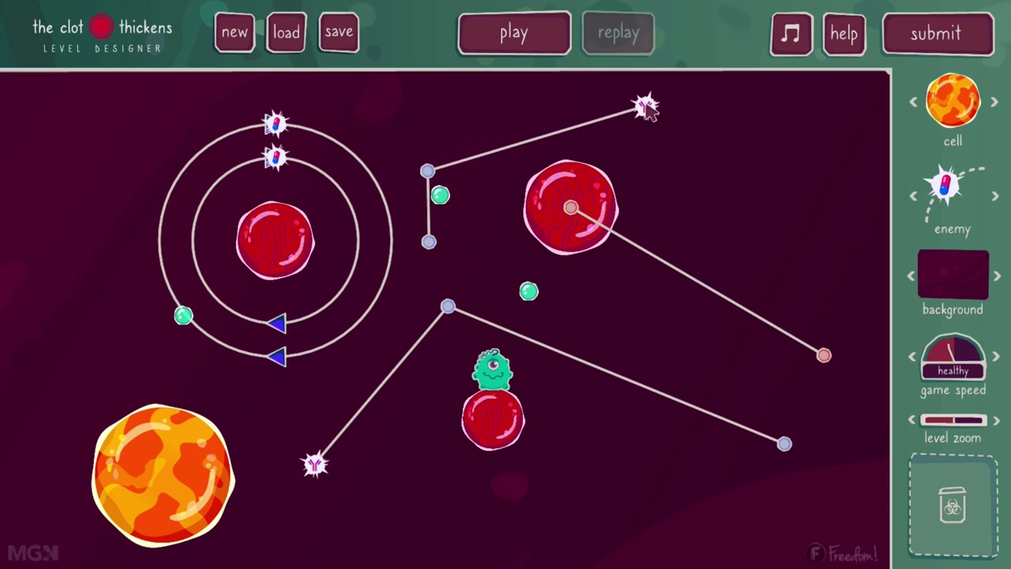
left_click(524, 35)
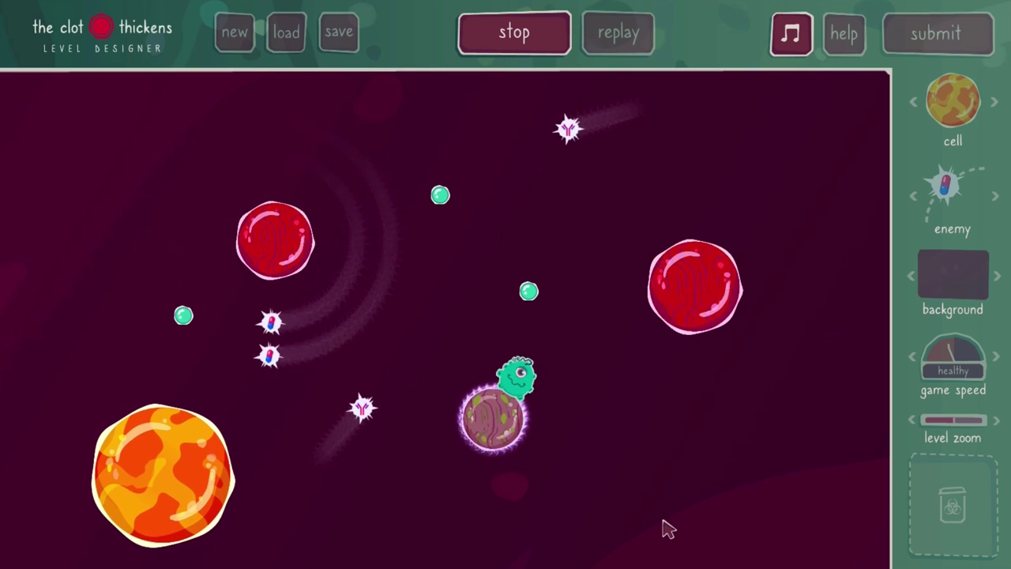
left_click(501, 418)
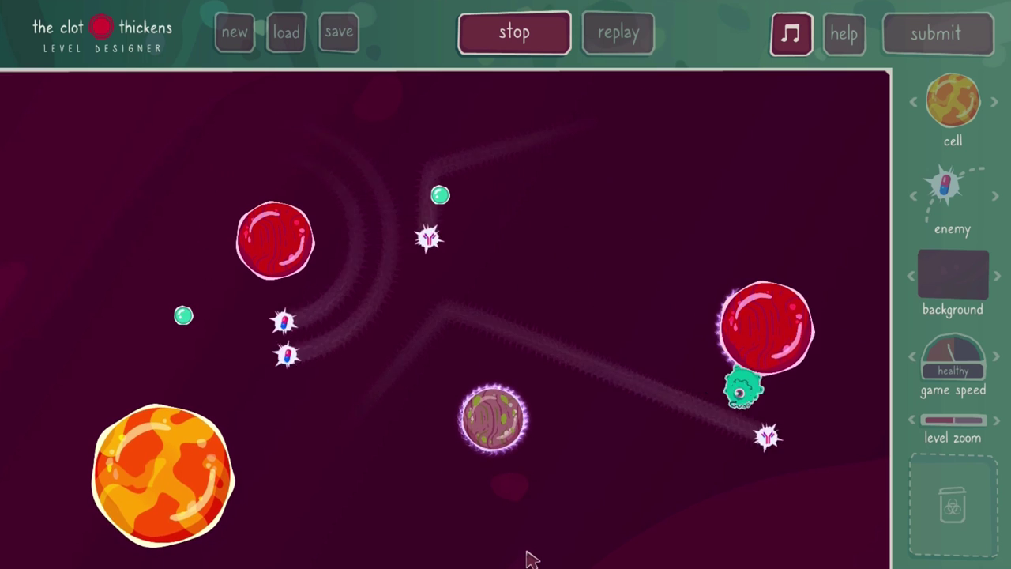
left_click(519, 553)
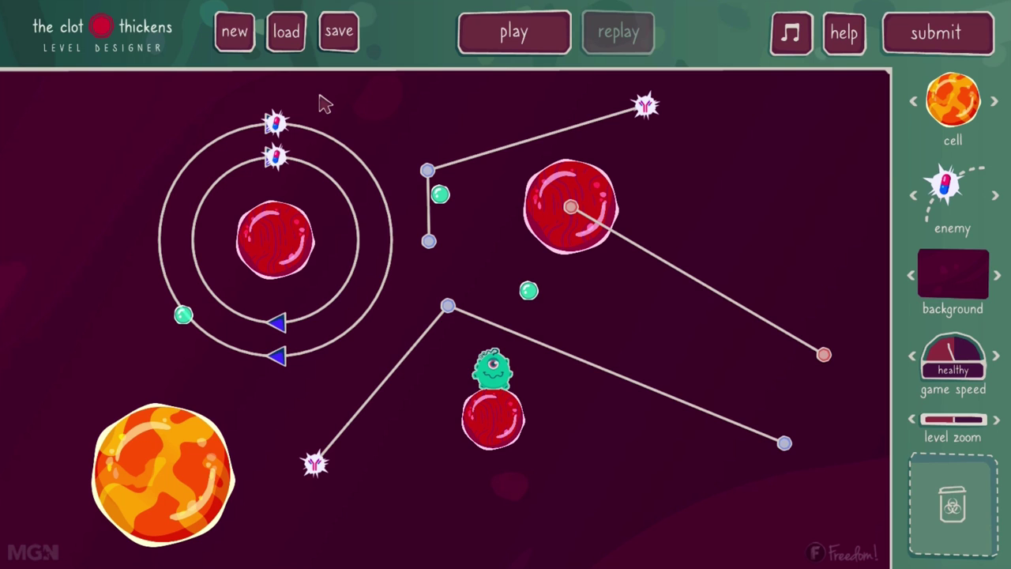
left_click(277, 358)
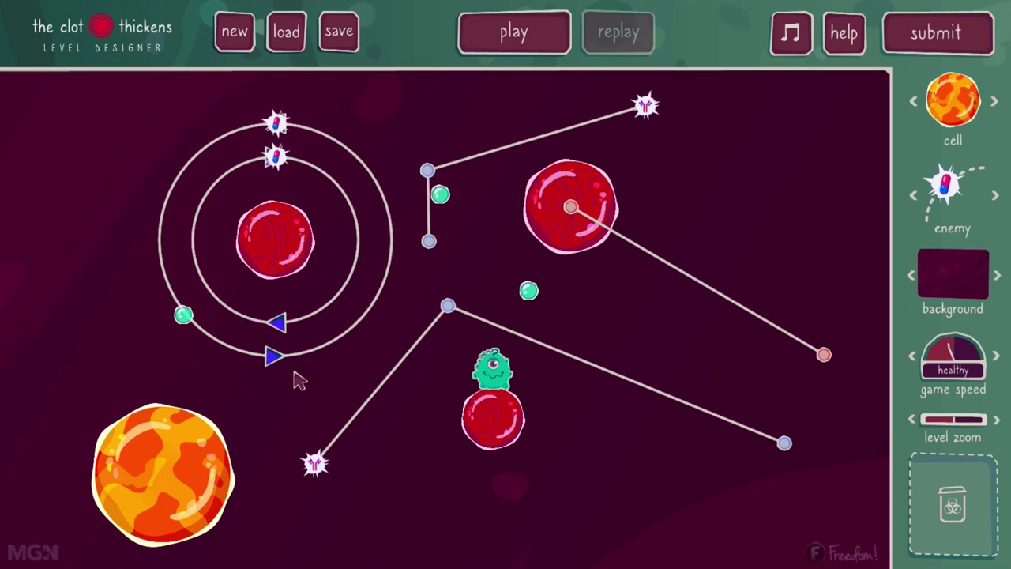
left_click(278, 158)
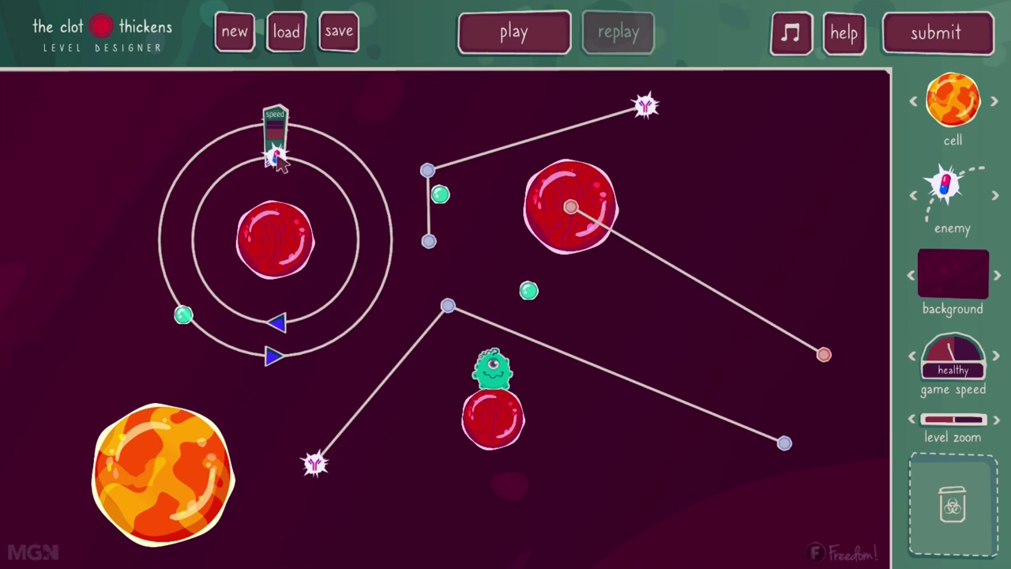
left_click(278, 158)
left_click_drag(278, 158, 345, 263)
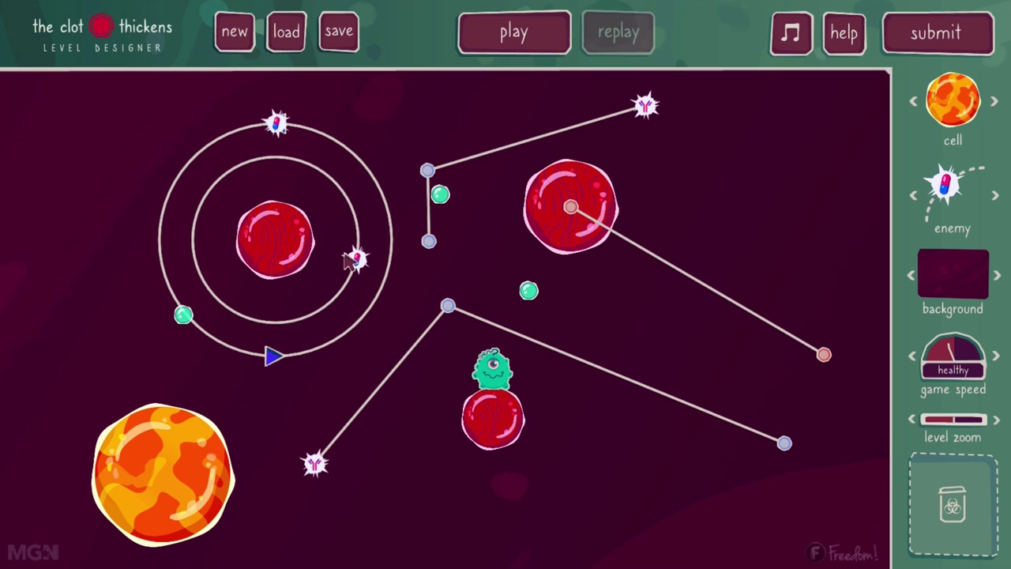
left_click_drag(277, 125, 192, 178)
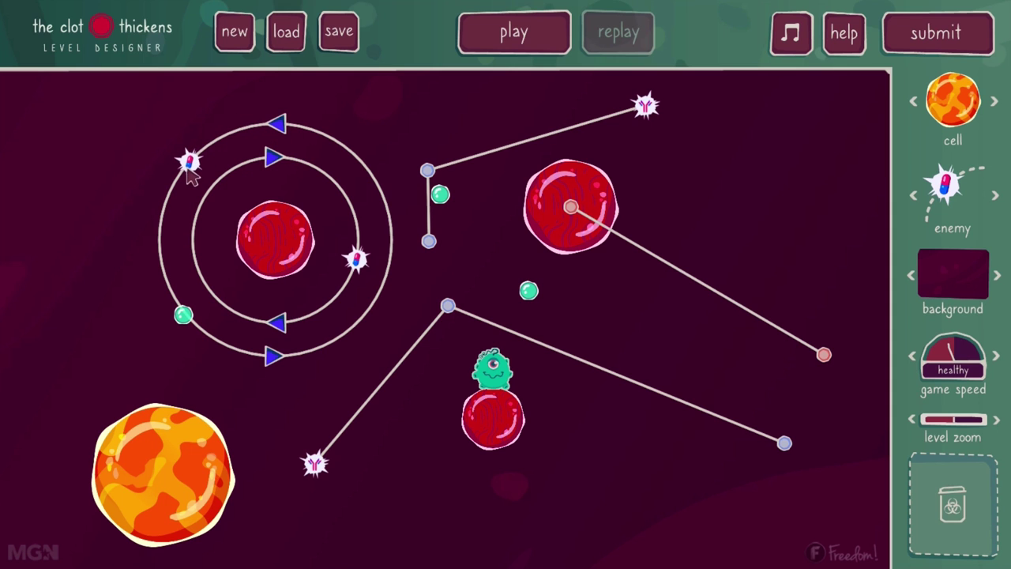
left_click(544, 34)
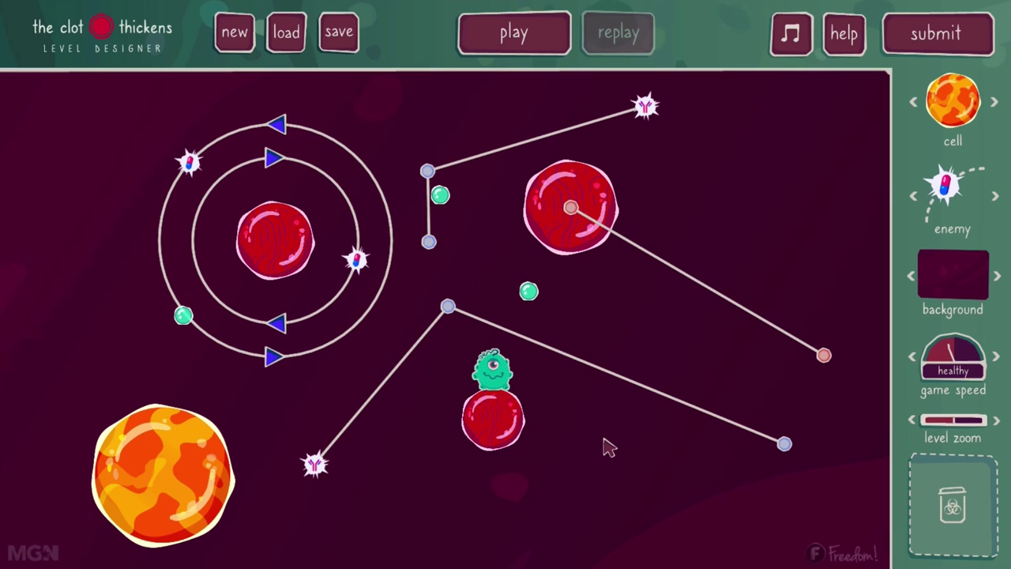
left_click(315, 465)
mouse_move(648, 104)
left_click(275, 357)
left_click_drag(357, 260, 275, 169)
mouse_move(192, 166)
left_click_drag(195, 170, 286, 134)
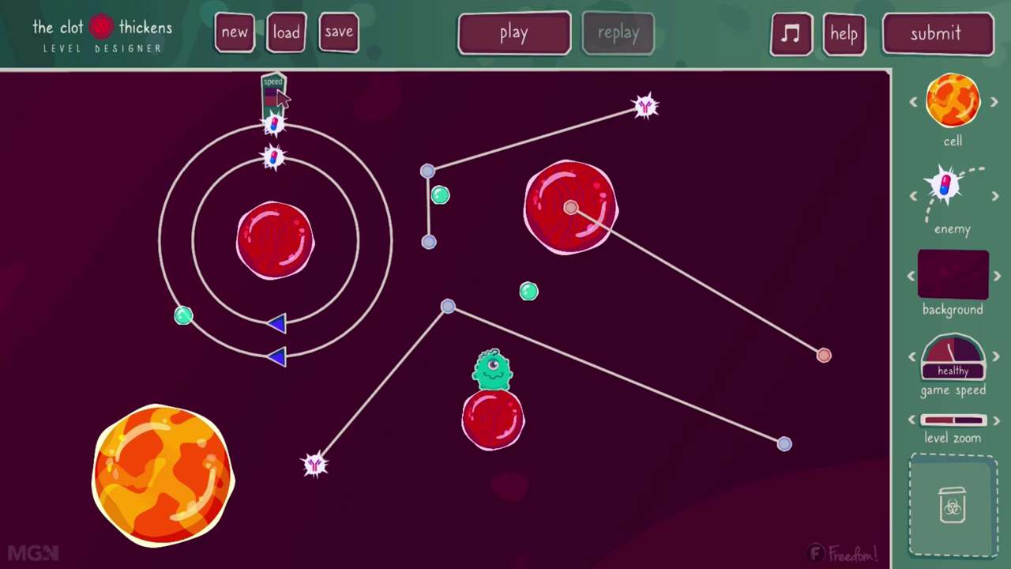
mouse_move(280, 150)
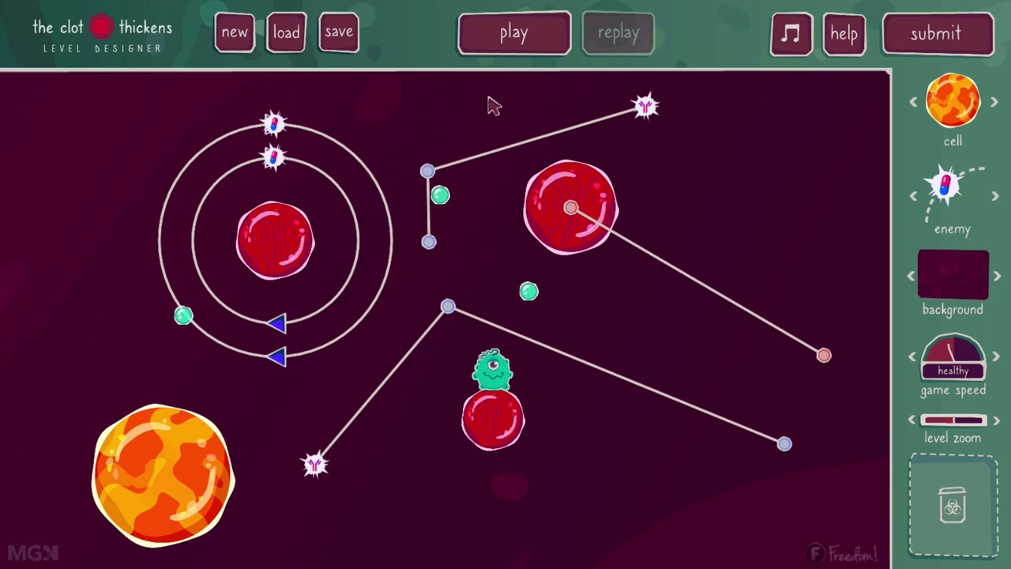
left_click(515, 39)
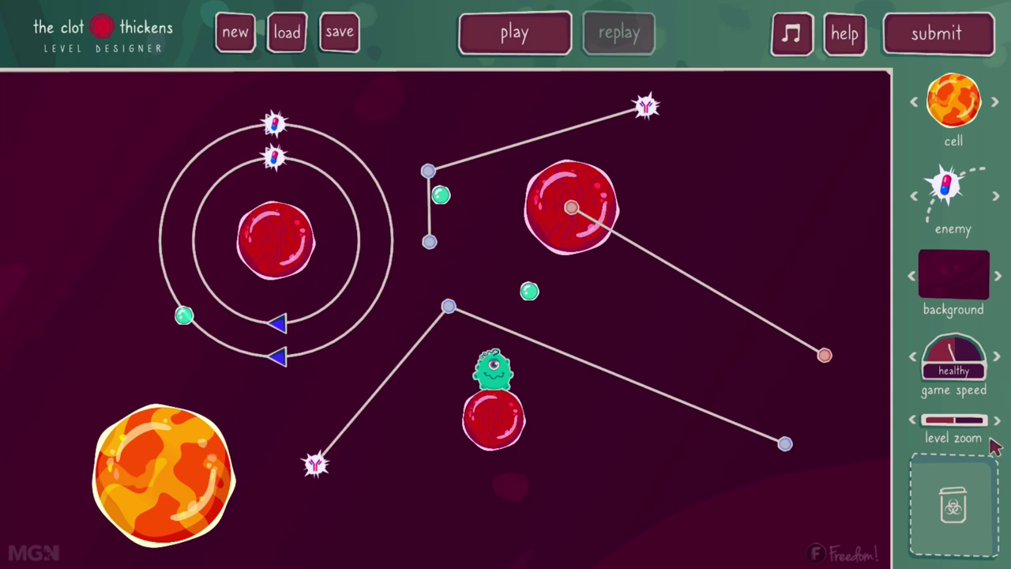
Step: Cycle the level backgrounds forward four times, then step back one to dark blue
left_click(999, 278)
left_click(1000, 278)
left_click(1000, 279)
left_click(1000, 278)
left_click(913, 278)
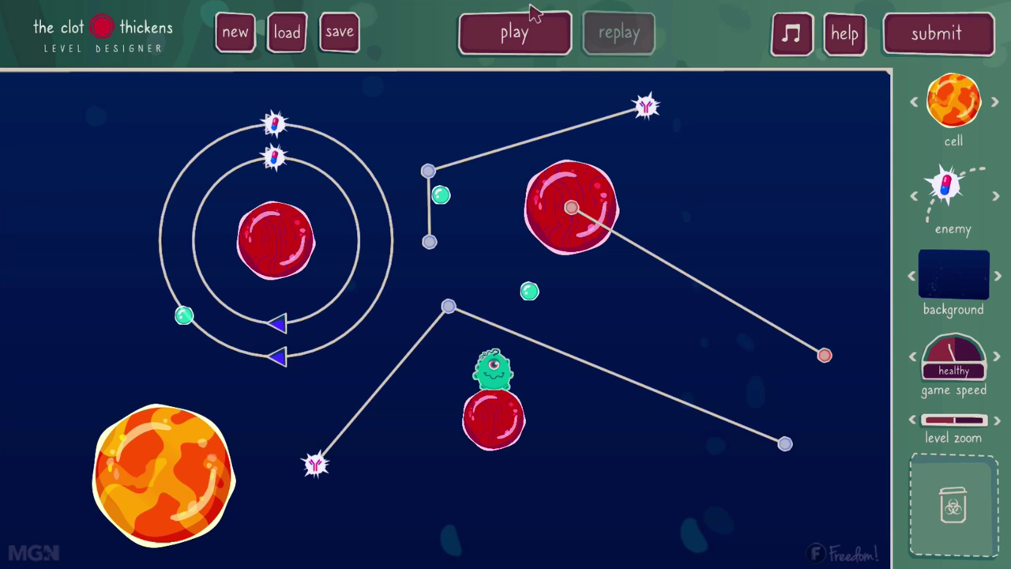
Step: Test-run the level at the current speed, then lower game speed to lethargic and test again
left_click(525, 28)
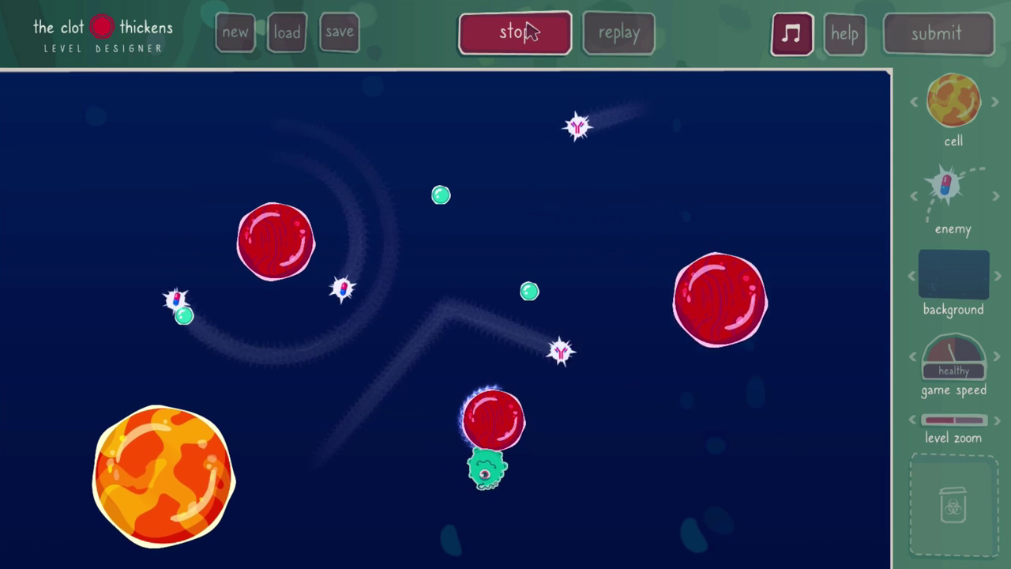
left_click(528, 32)
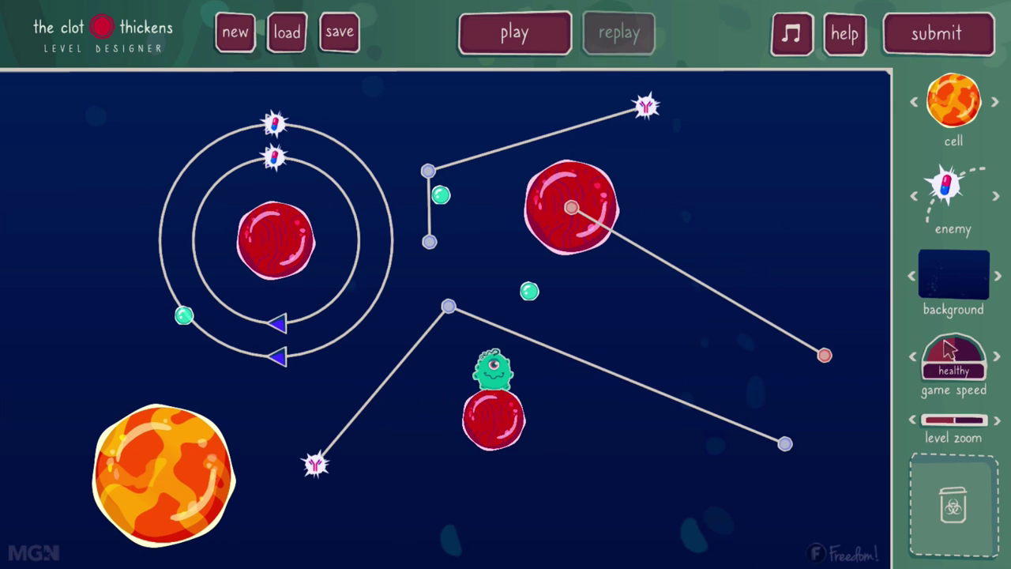
left_click(914, 360)
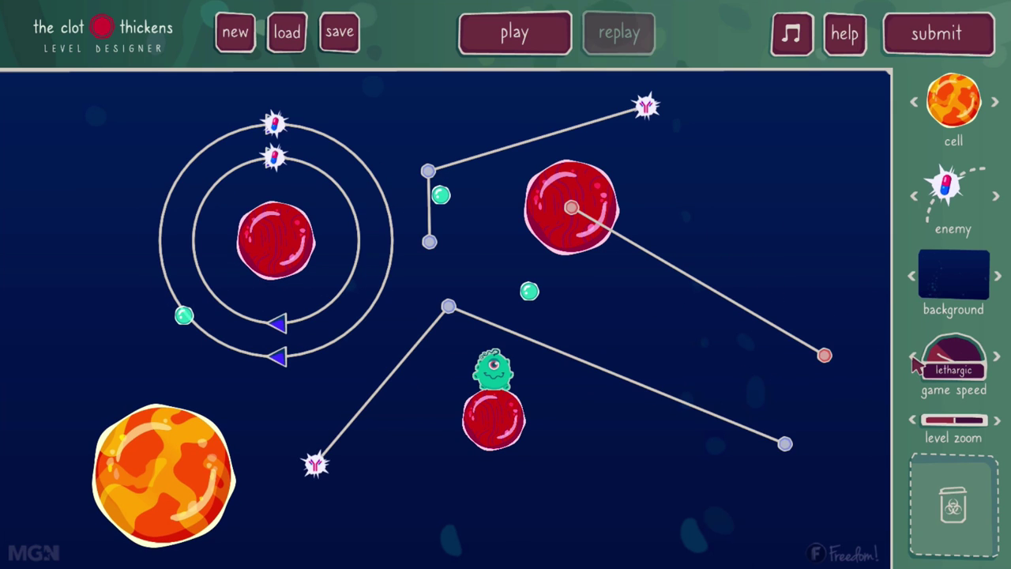
left_click(549, 50)
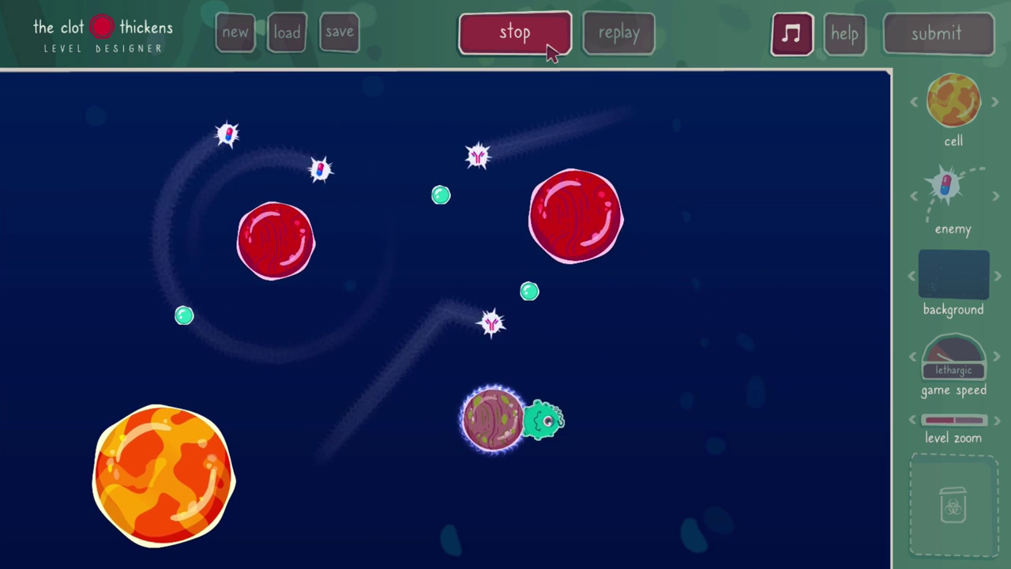
left_click(551, 49)
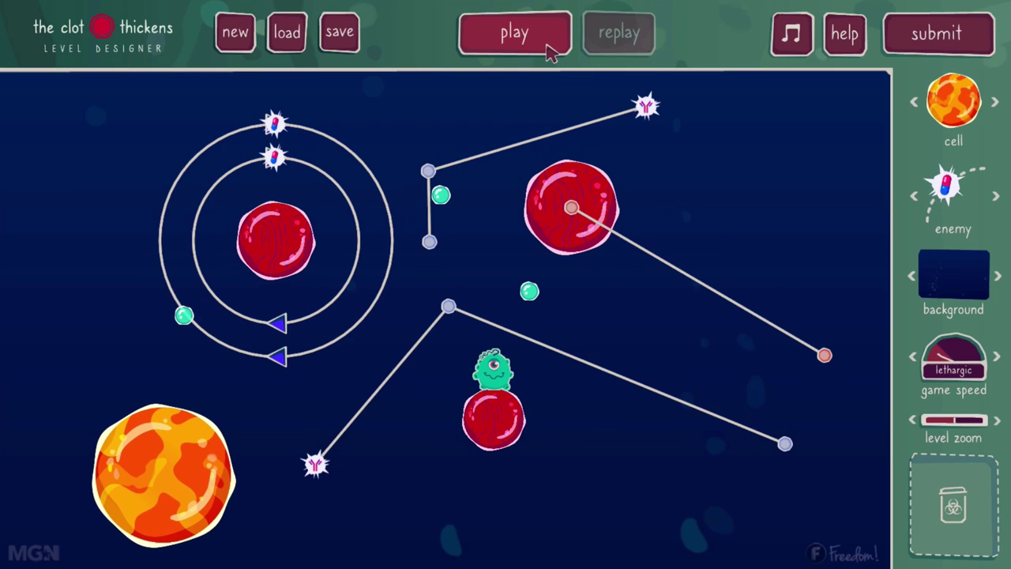
Step: Raise game speed to distressed, then feverish, test-running the level briefly at each
left_click(999, 365)
left_click(999, 365)
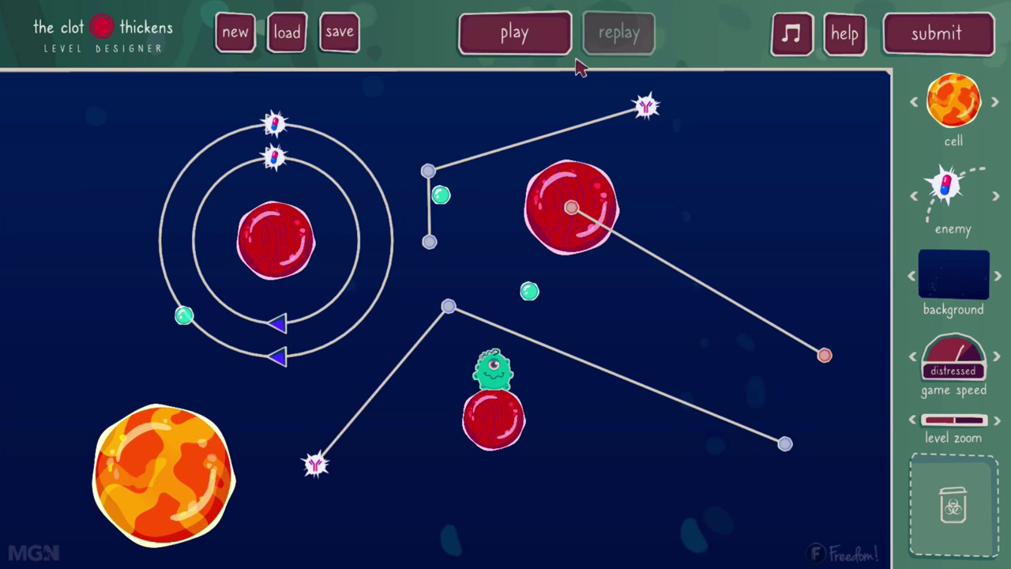
left_click(548, 45)
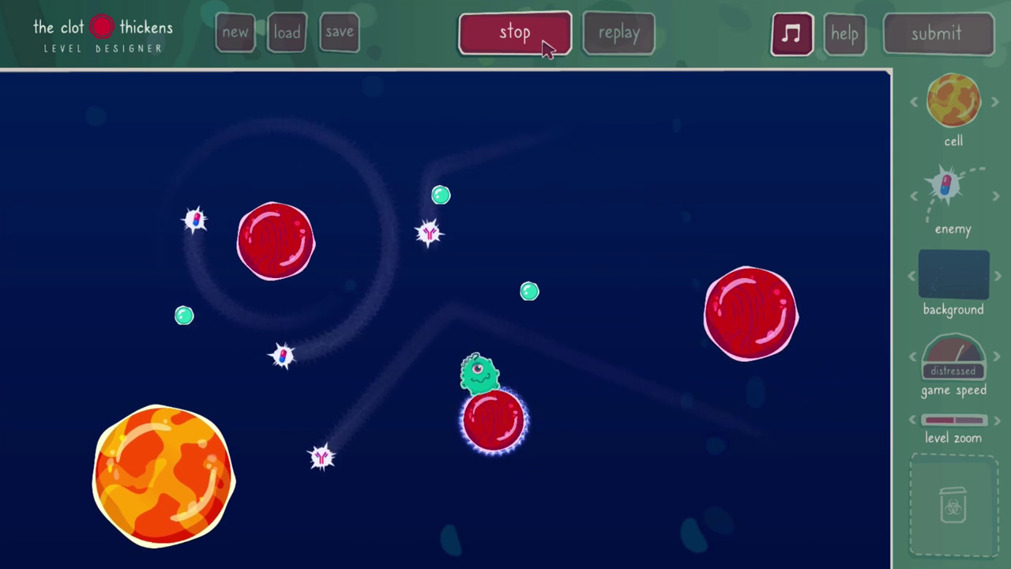
left_click(545, 44)
left_click(997, 364)
left_click(547, 46)
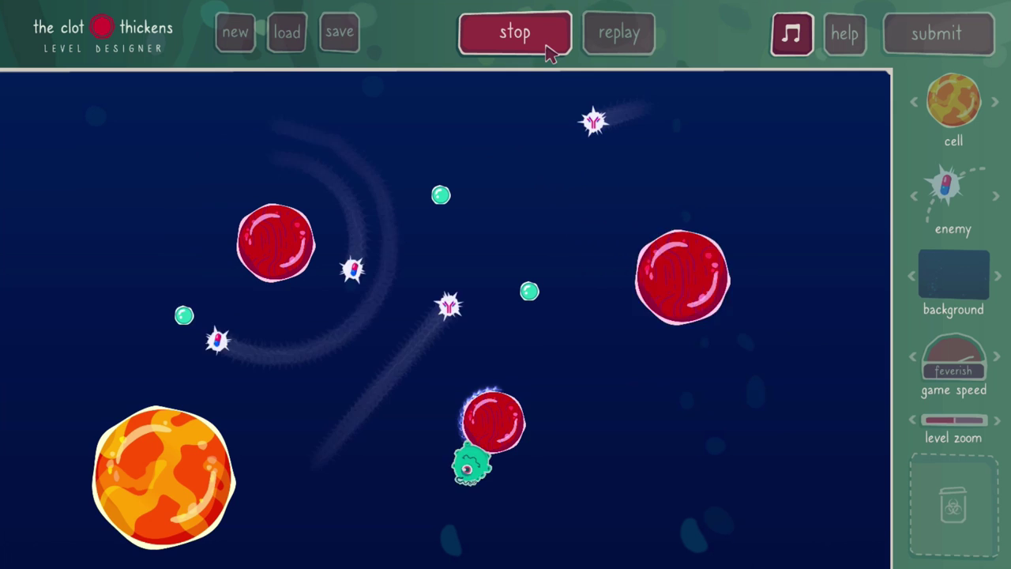
left_click(545, 38)
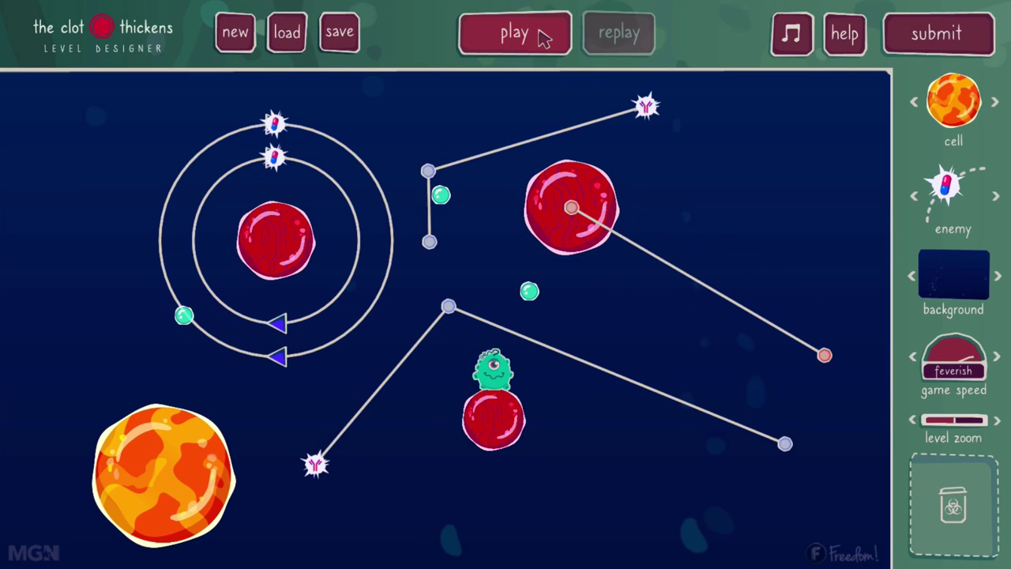
Step: Reset game speed to healthy, zoom out, and add two orange cells plus an orbiting enemy
left_click(914, 359)
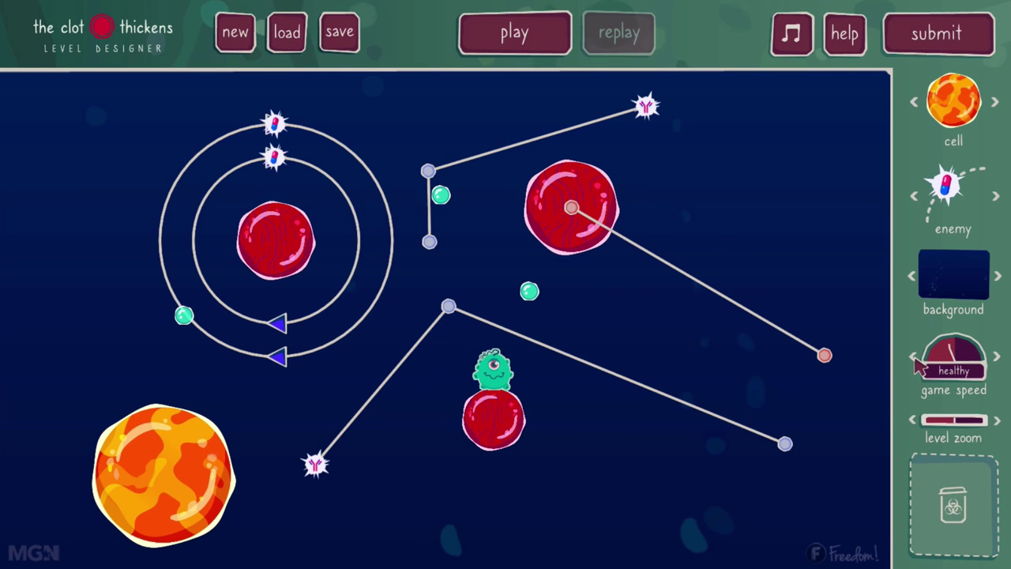
left_click(998, 425)
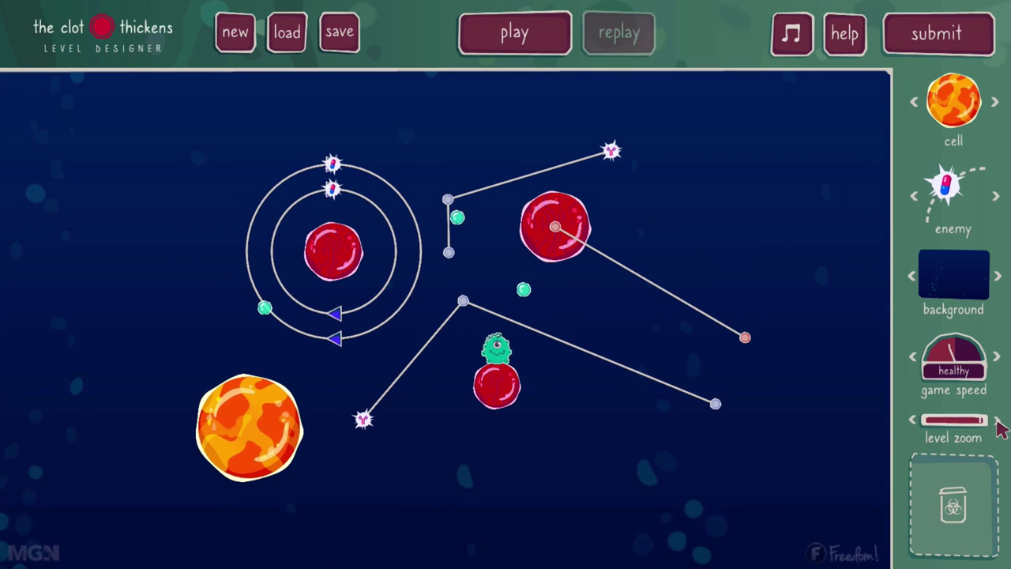
left_click_drag(951, 118, 783, 182)
left_click_drag(952, 111, 649, 447)
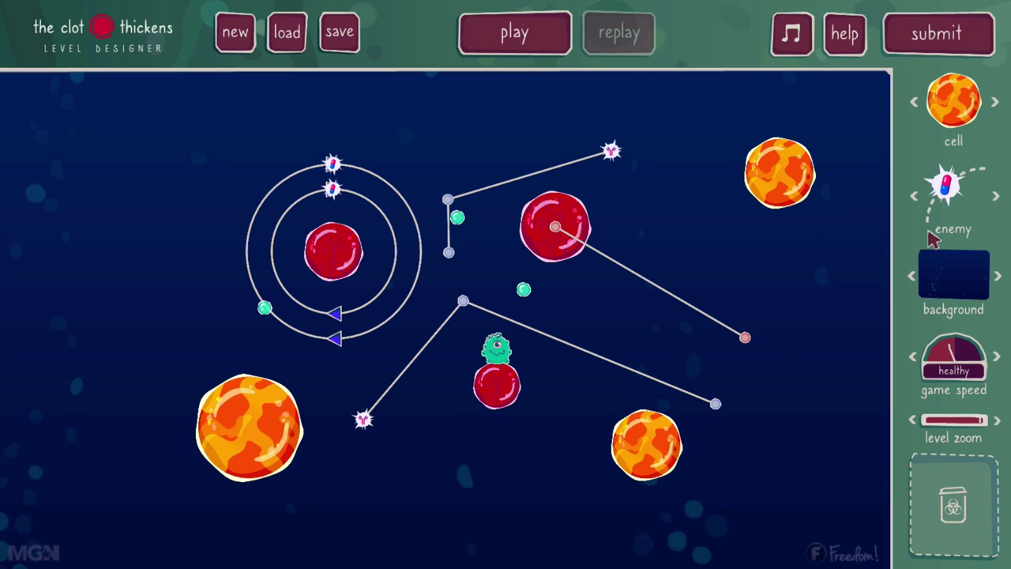
left_click_drag(952, 194, 779, 112)
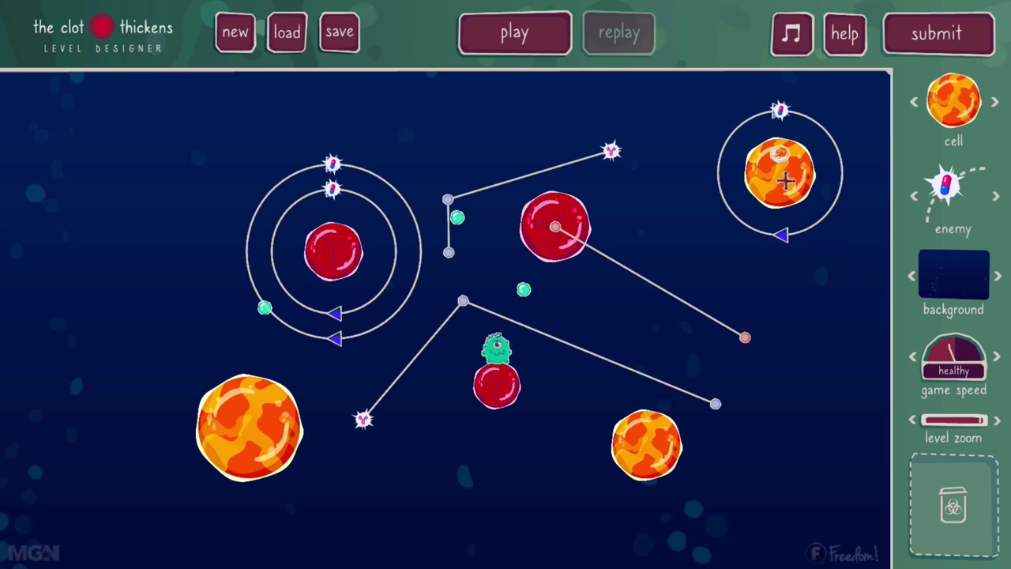
Step: Drag both new orange cells, the orbiting red cell and the large orange cell into the trash
left_click_drag(779, 172, 948, 498)
left_click_drag(644, 426, 944, 502)
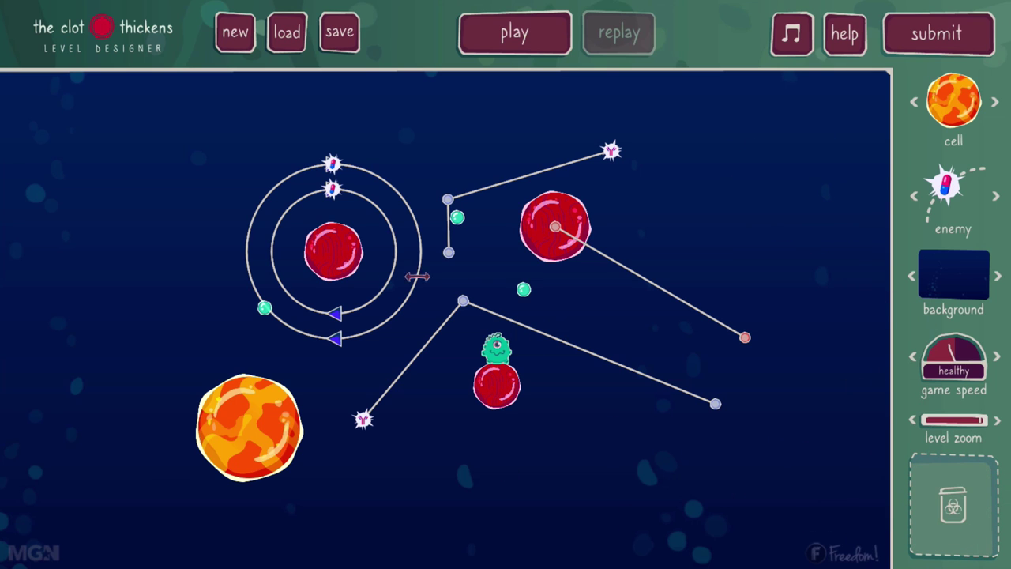
left_click_drag(355, 262, 926, 515)
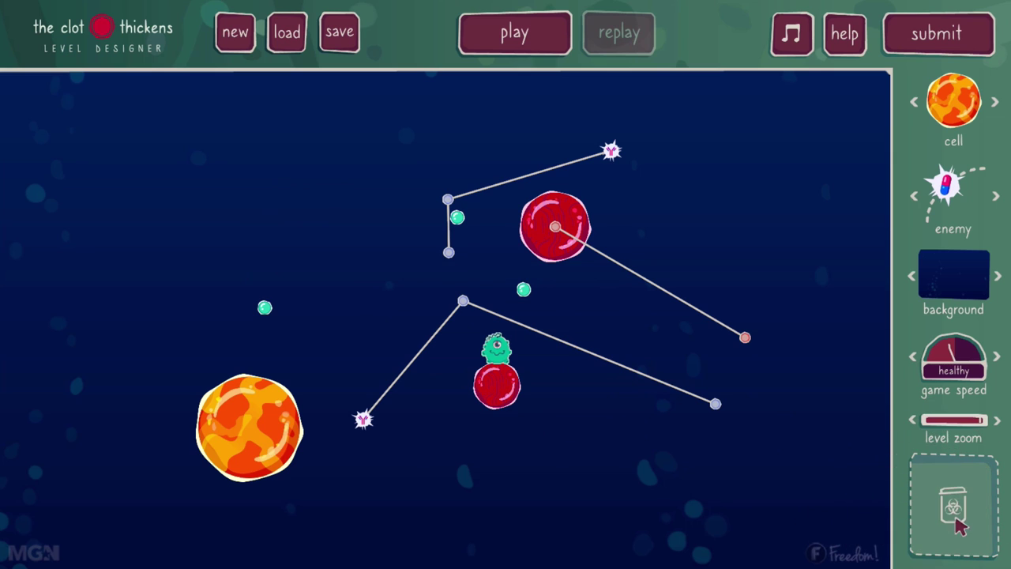
left_click_drag(264, 424, 943, 492)
left_click_drag(266, 305, 377, 310)
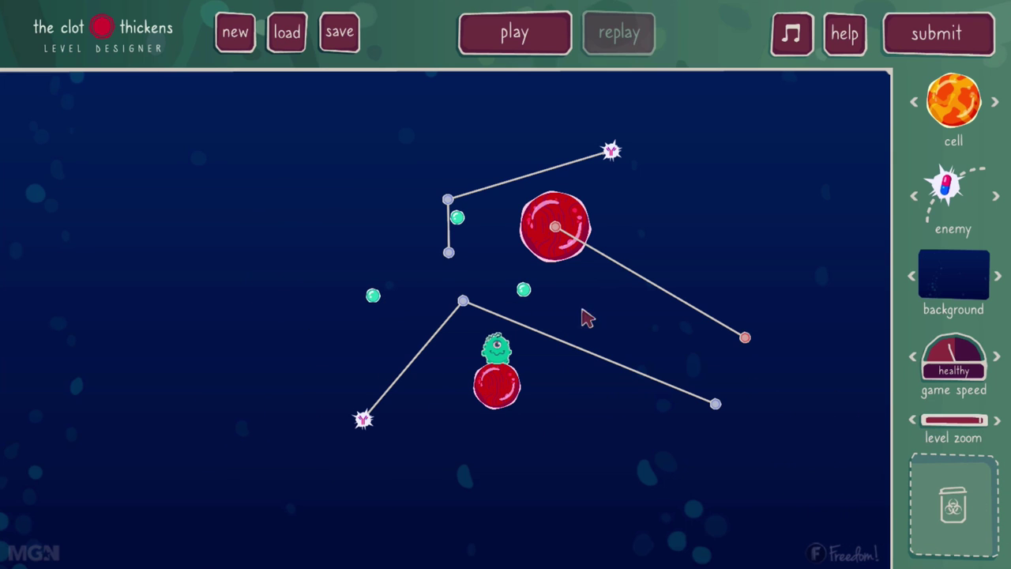
left_click(913, 420)
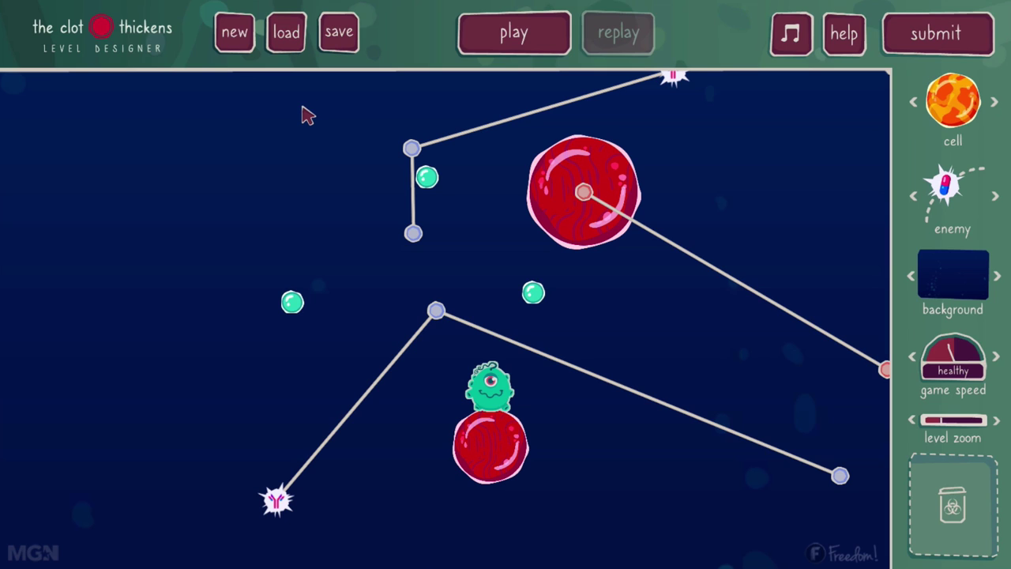
Step: Start a new blank level, triggering the unsaved-level warning
left_click(236, 39)
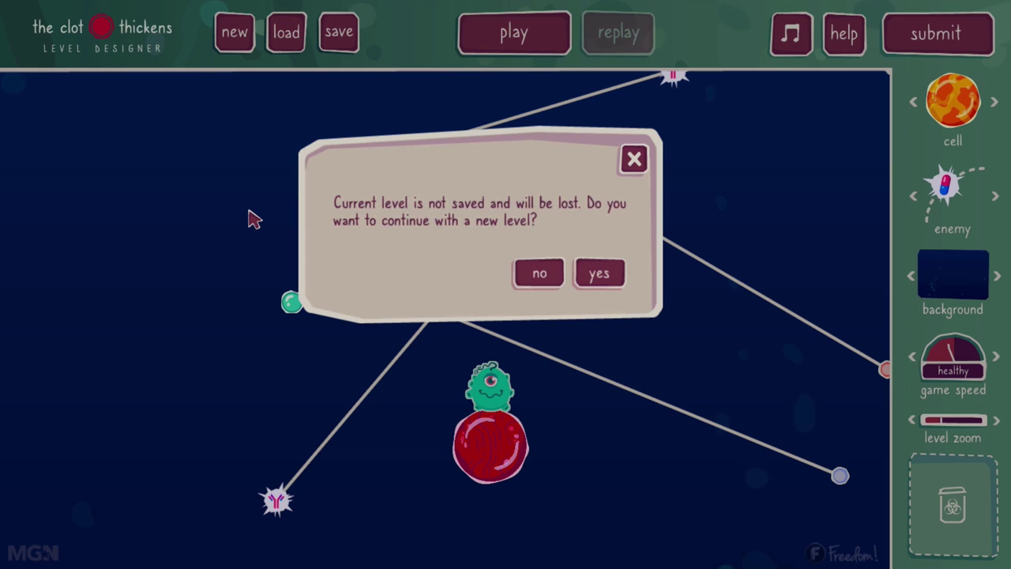
Step: Discard the old level, move the right red cell lower-left, and add an orange cell with an orbiting enemy
left_click(598, 274)
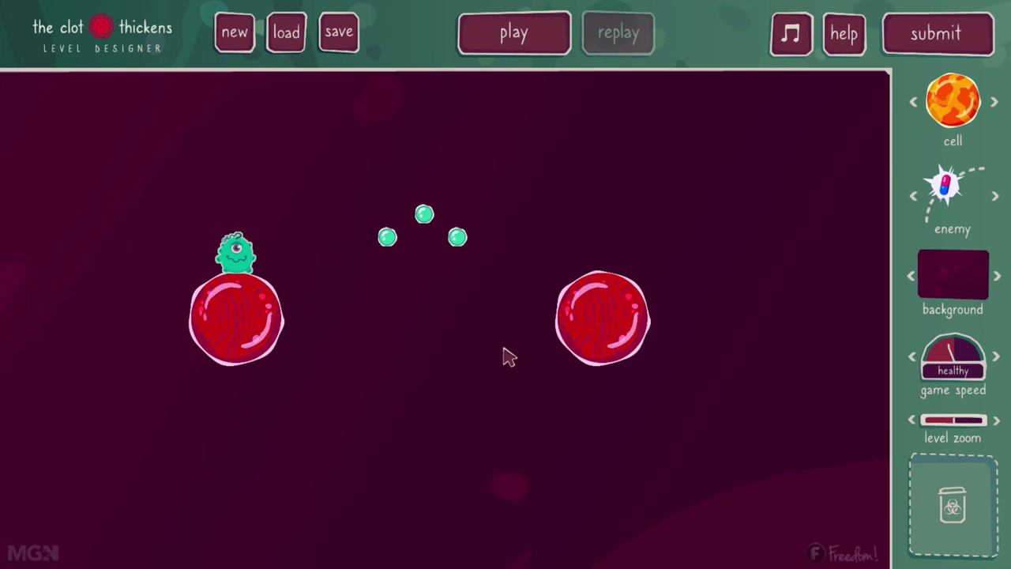
left_click_drag(593, 339, 498, 408)
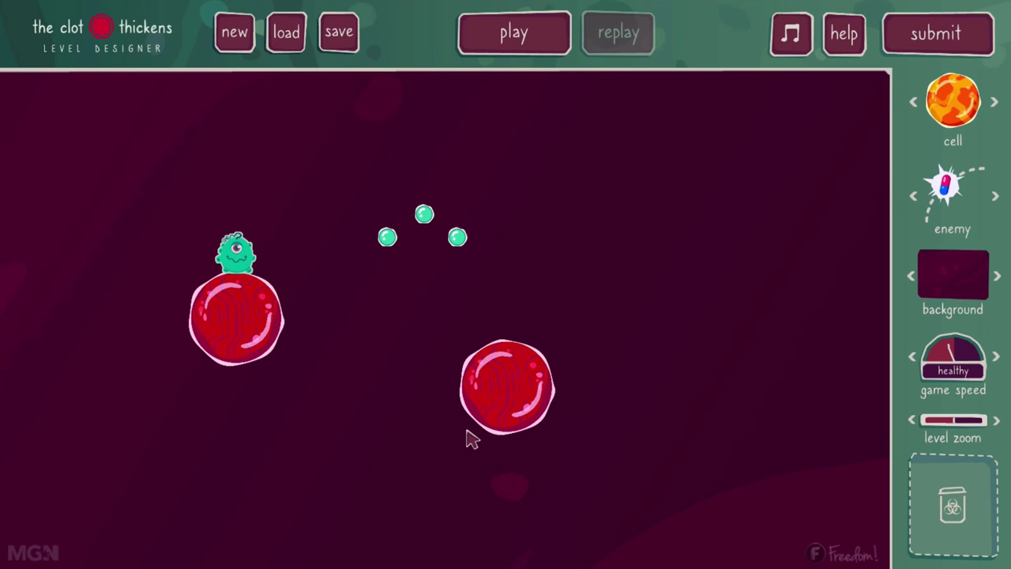
left_click_drag(948, 119, 741, 208)
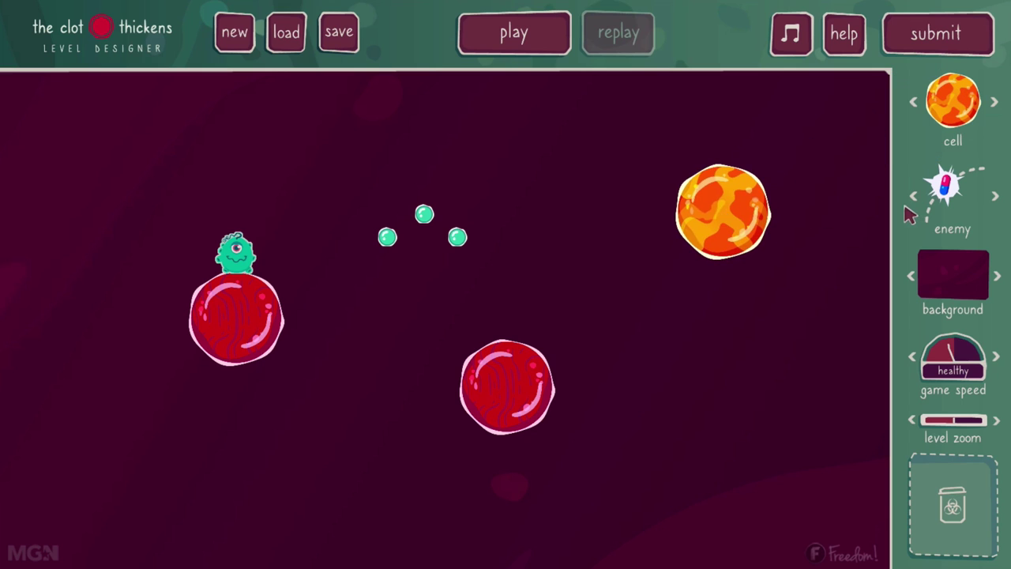
left_click_drag(948, 190, 722, 128)
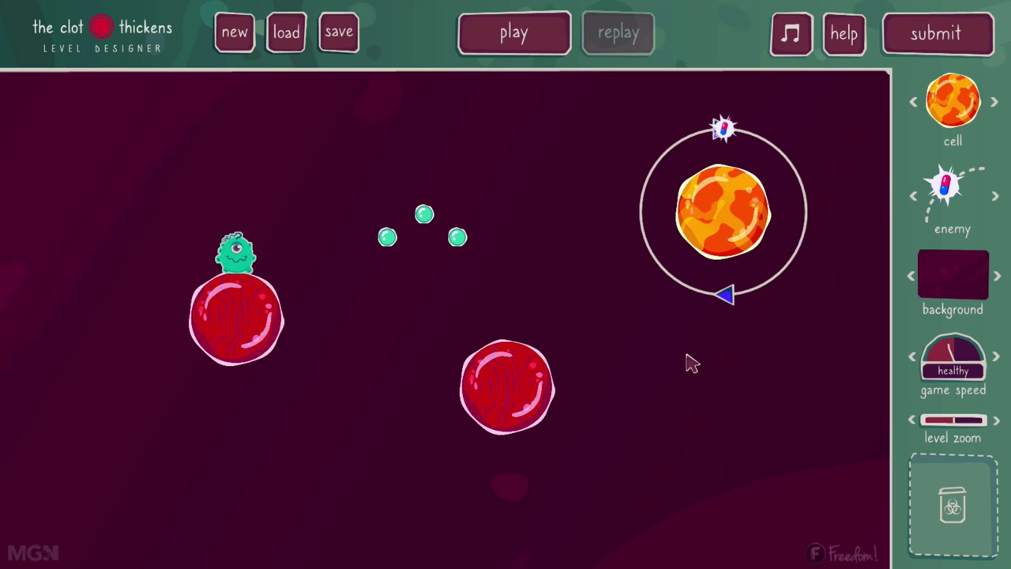
Step: Dismiss the save notice and save the level file under the name temp.tct
left_click(338, 35)
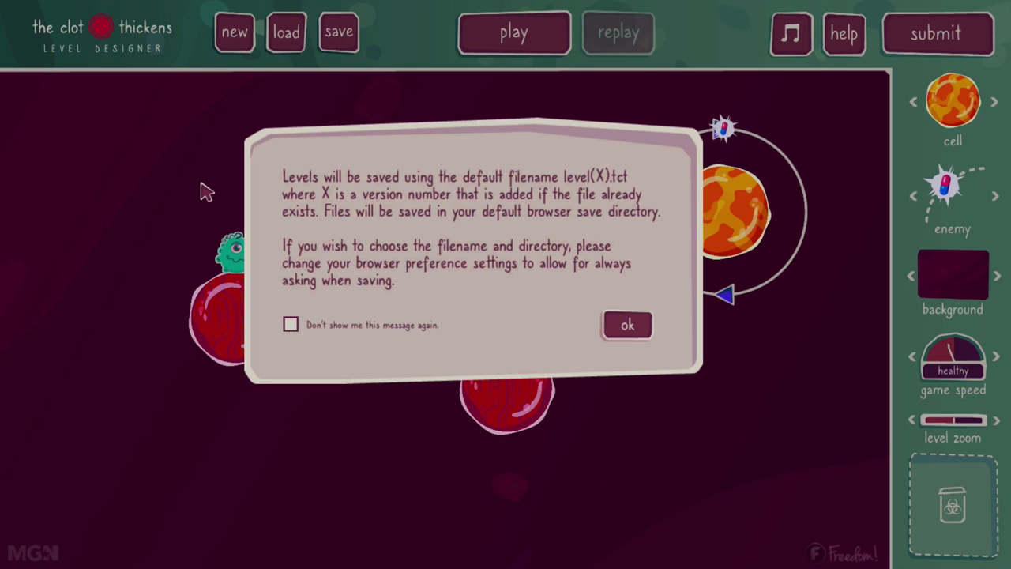
left_click(637, 330)
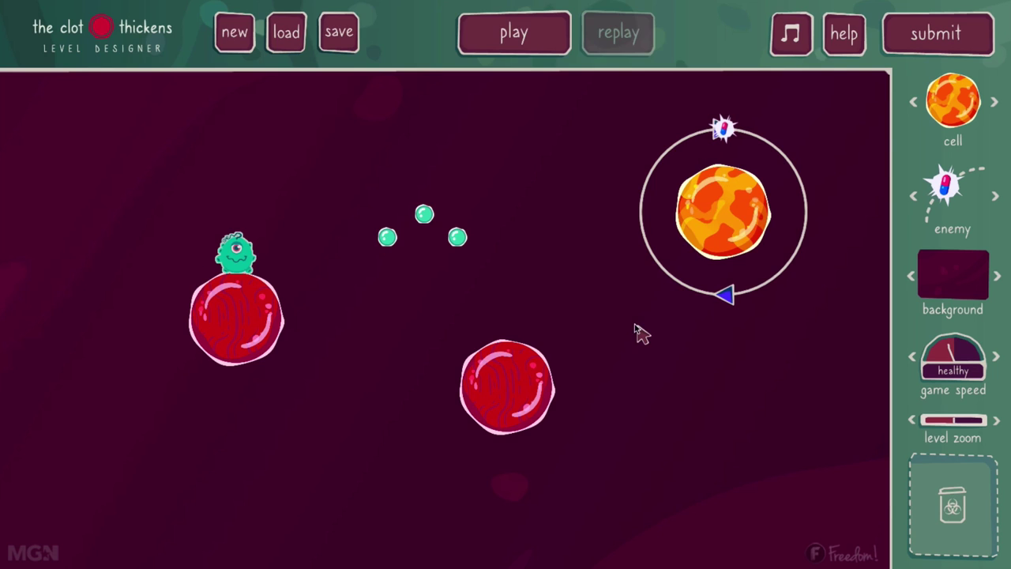
type("tem")
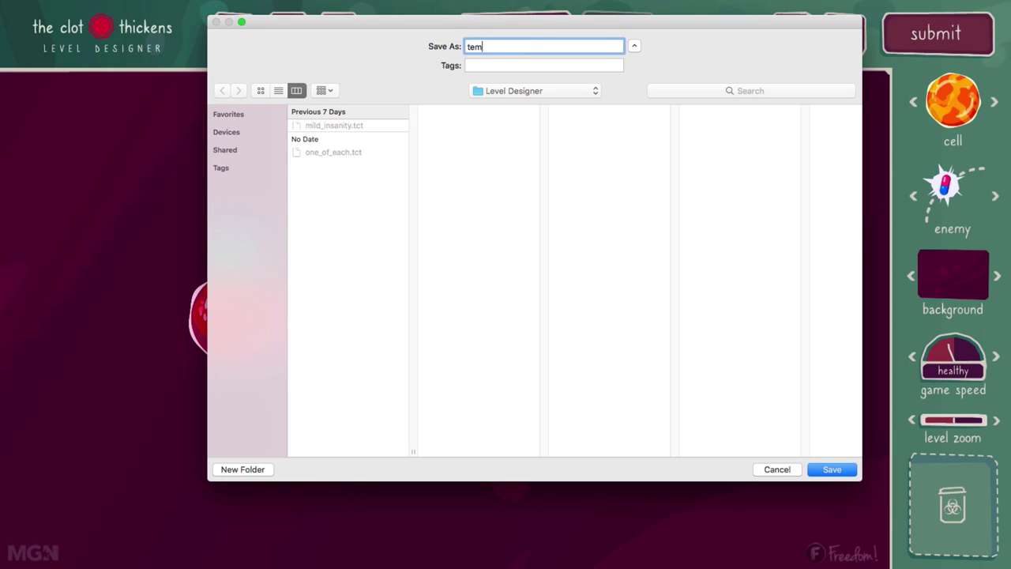
type("p.tct")
left_click(847, 472)
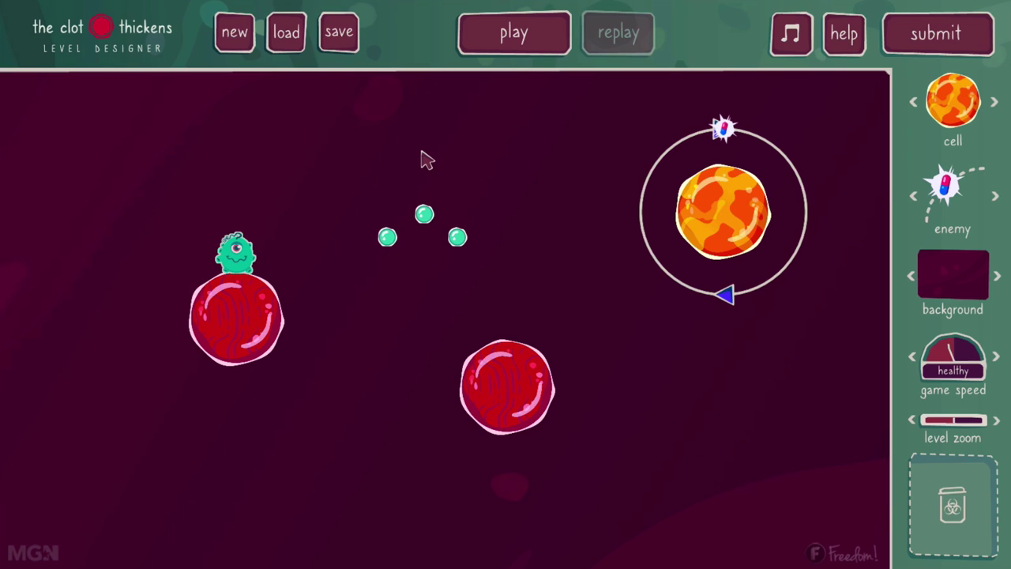
Step: Open the level file one_of_each.tct from the Level Designer folder
left_click(288, 35)
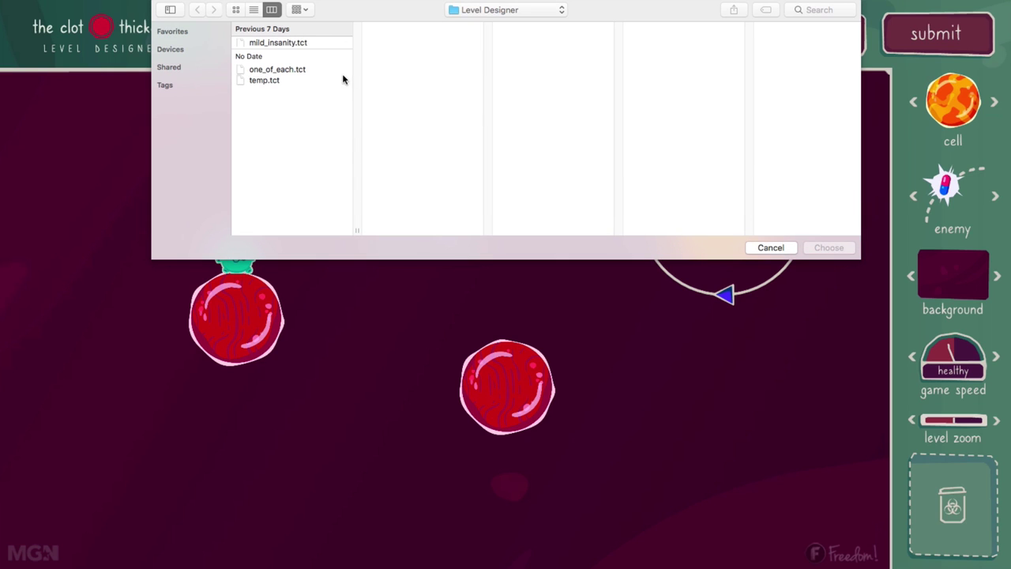
left_click(297, 70)
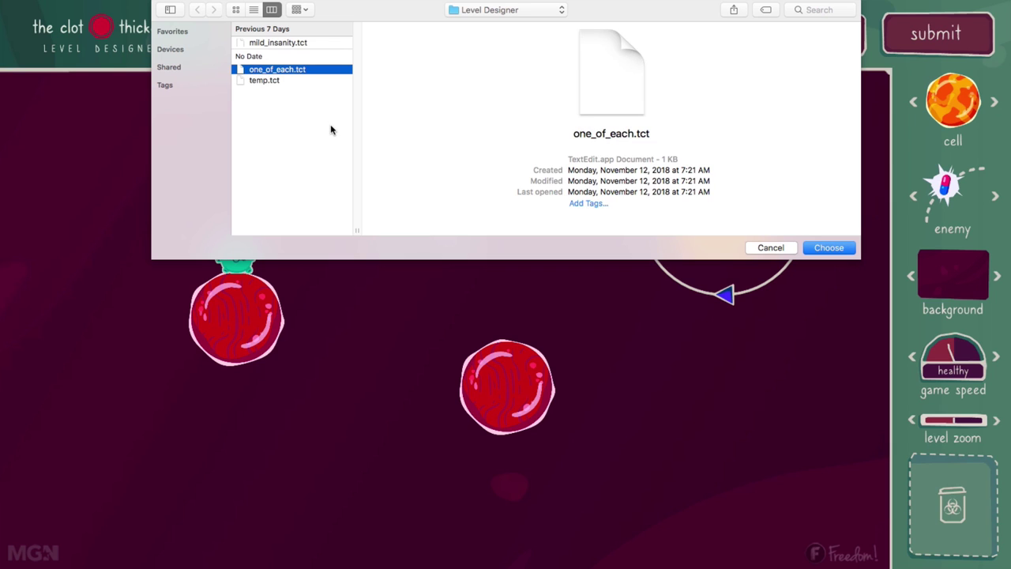
left_click(840, 250)
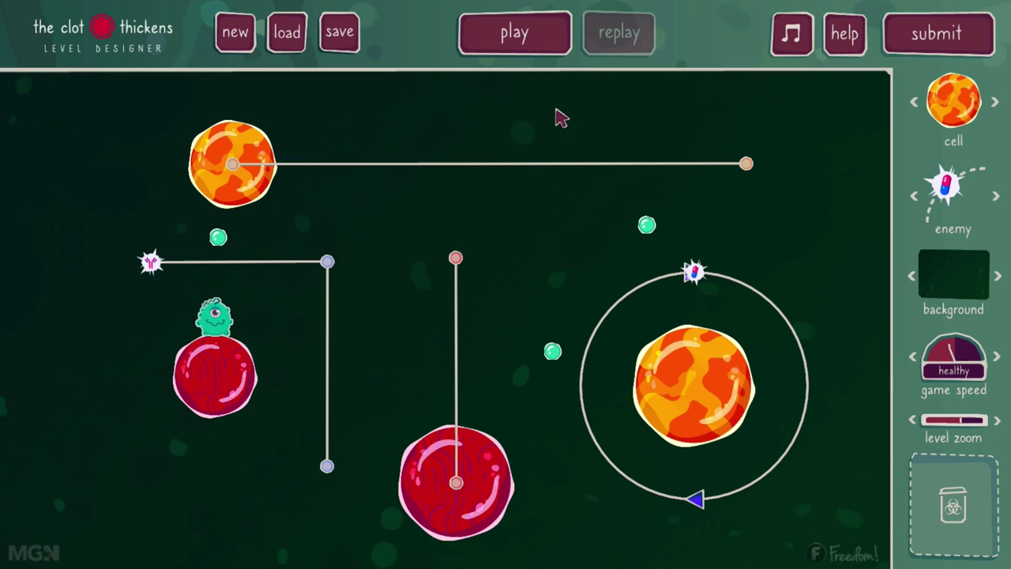
Step: Finish the level, save the replay as one_of_each-replay-1.tct, then play again and close results
left_click(526, 43)
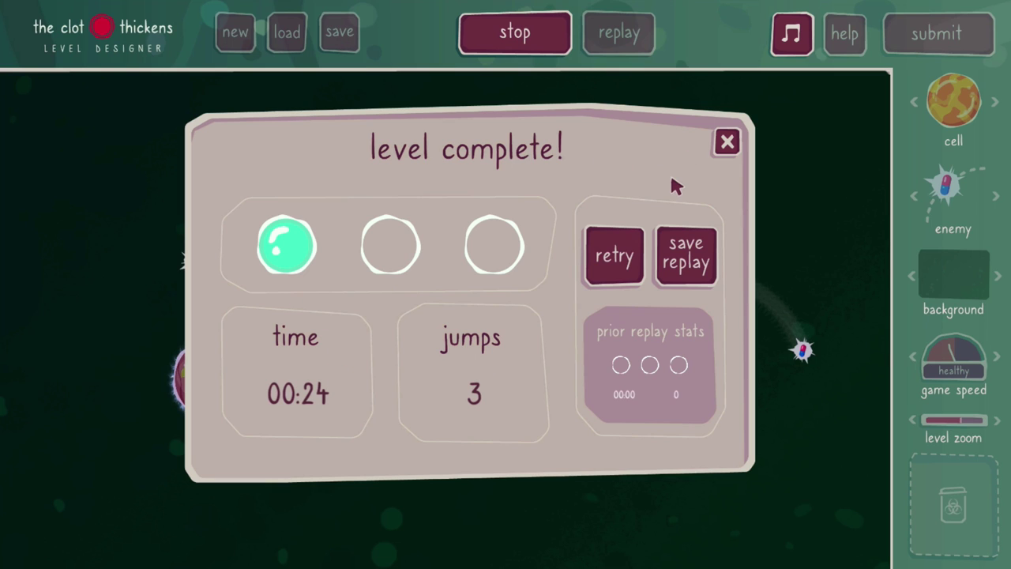
left_click(684, 269)
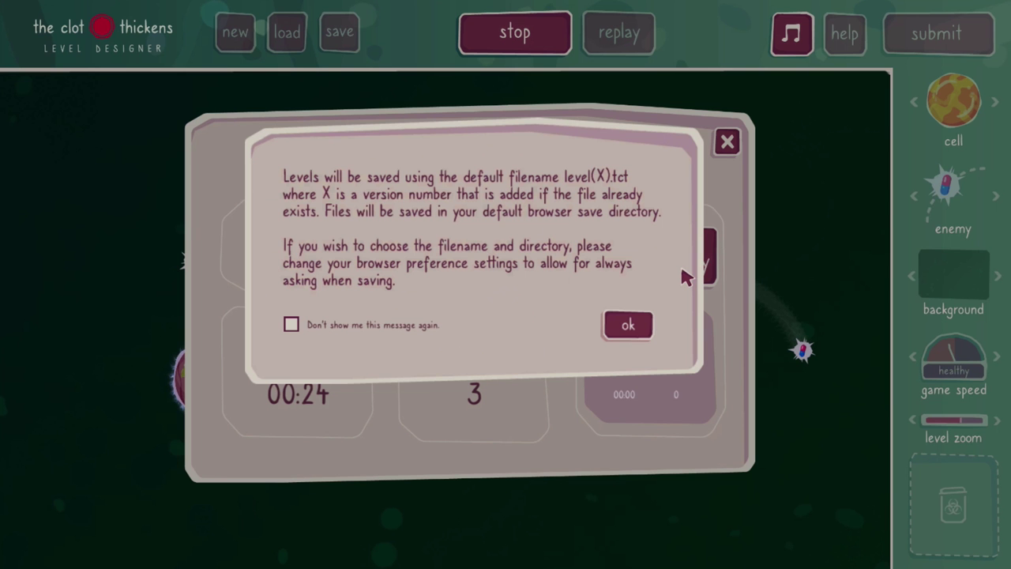
left_click(636, 324)
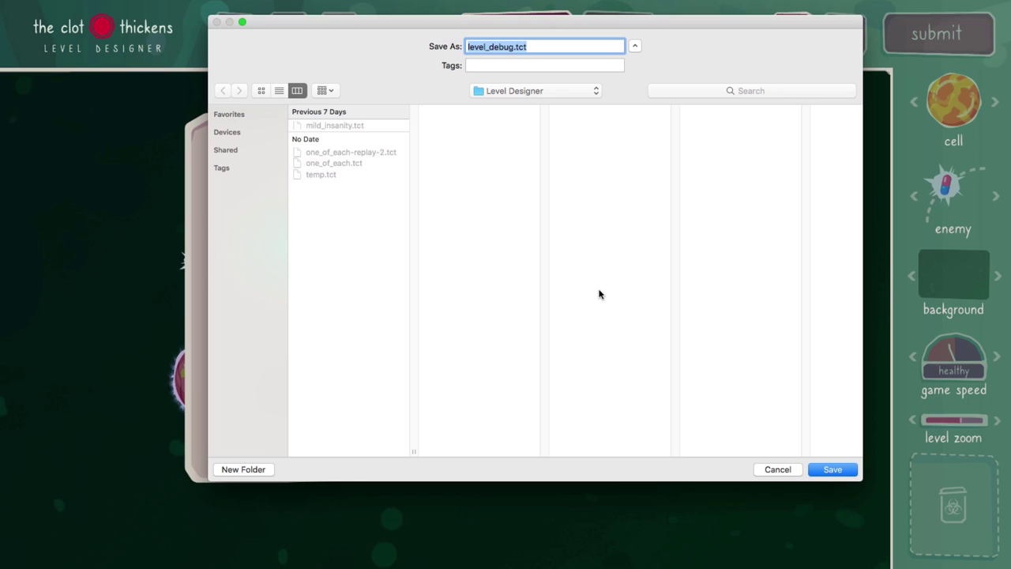
left_click(350, 164)
left_click(515, 47)
type("-replay-1")
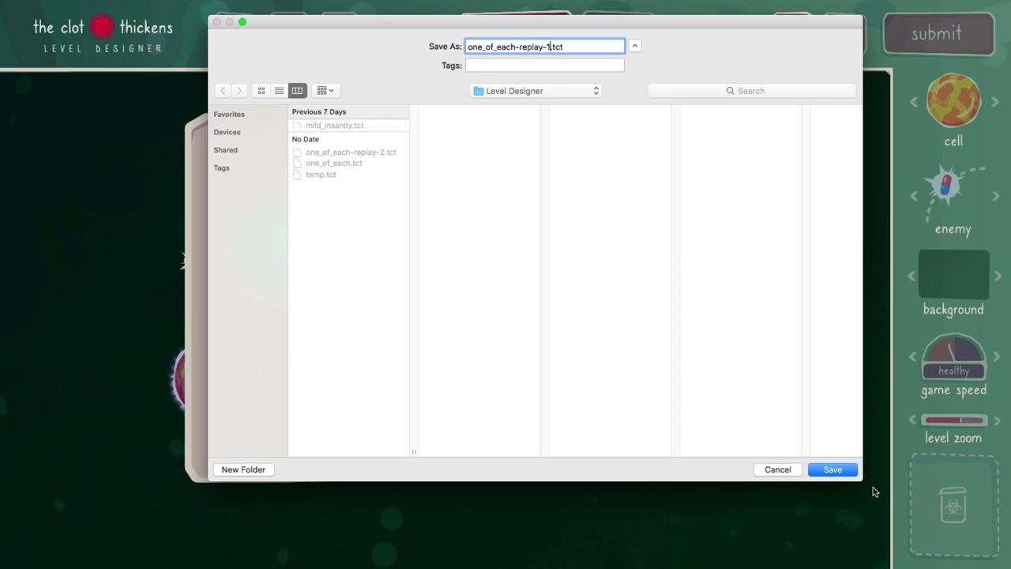
left_click(845, 469)
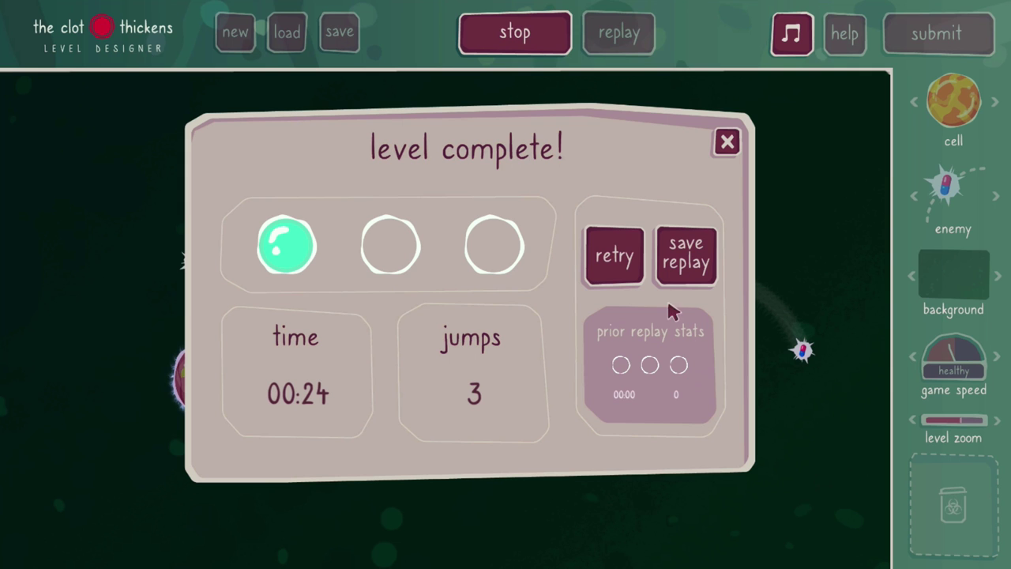
left_click(616, 256)
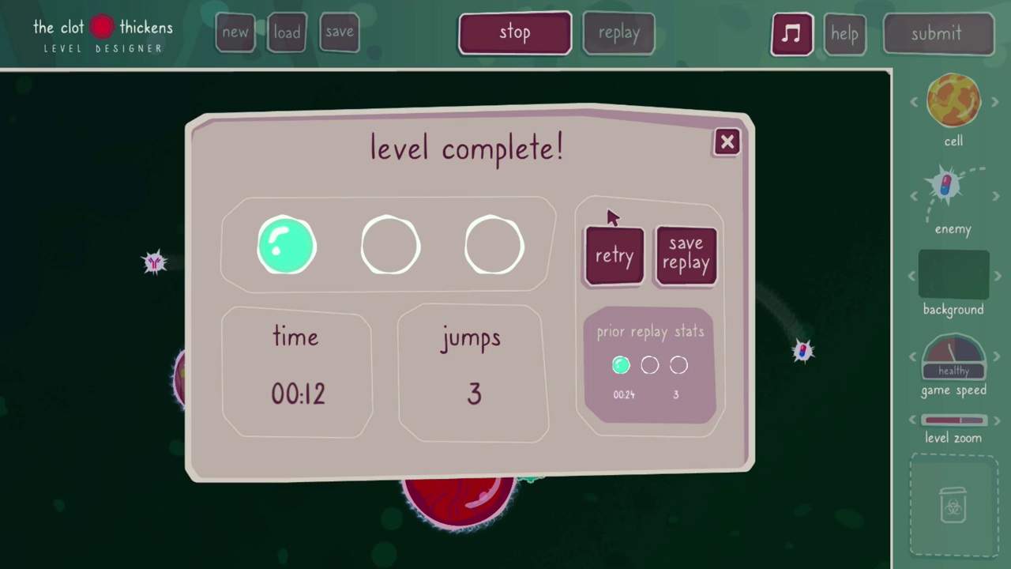
left_click(728, 143)
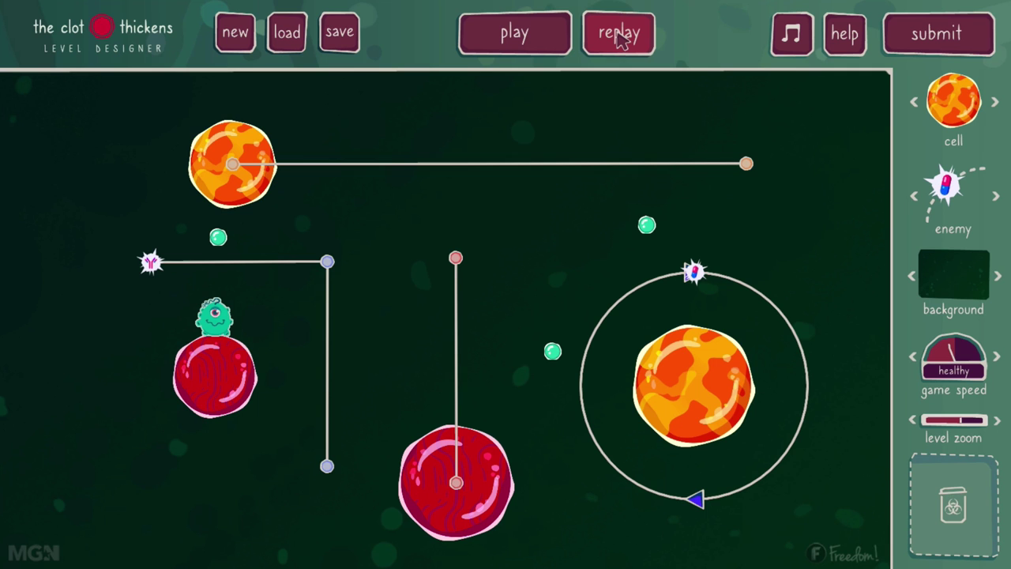
left_click(619, 36)
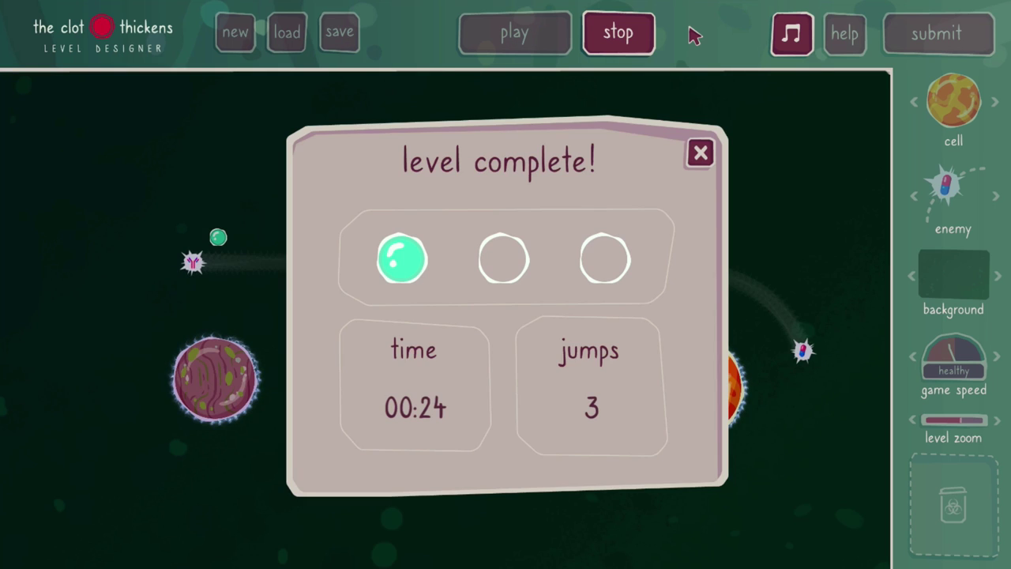
left_click(702, 154)
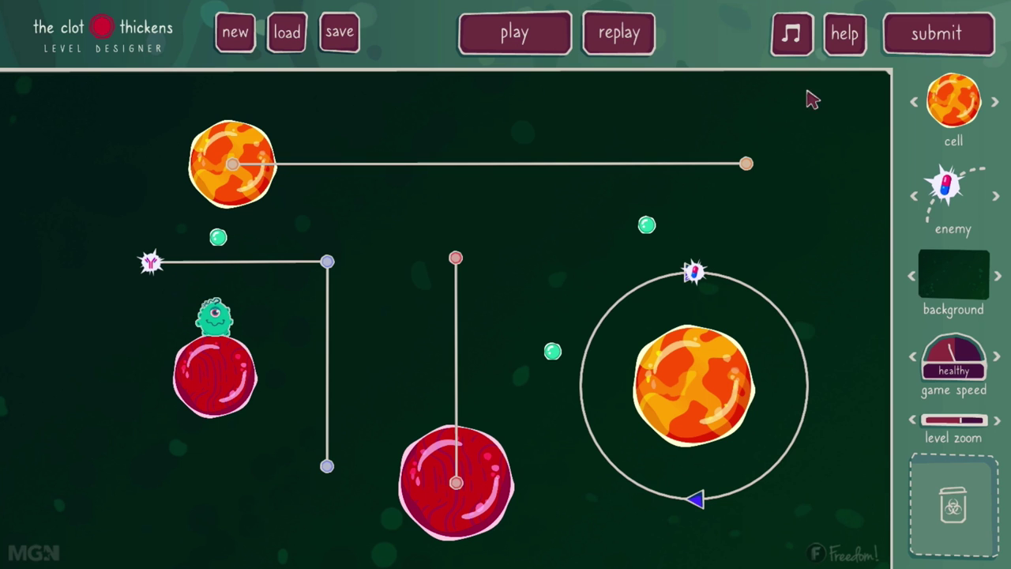
Step: Drag the music volume slider up in the sound settings
left_click(794, 41)
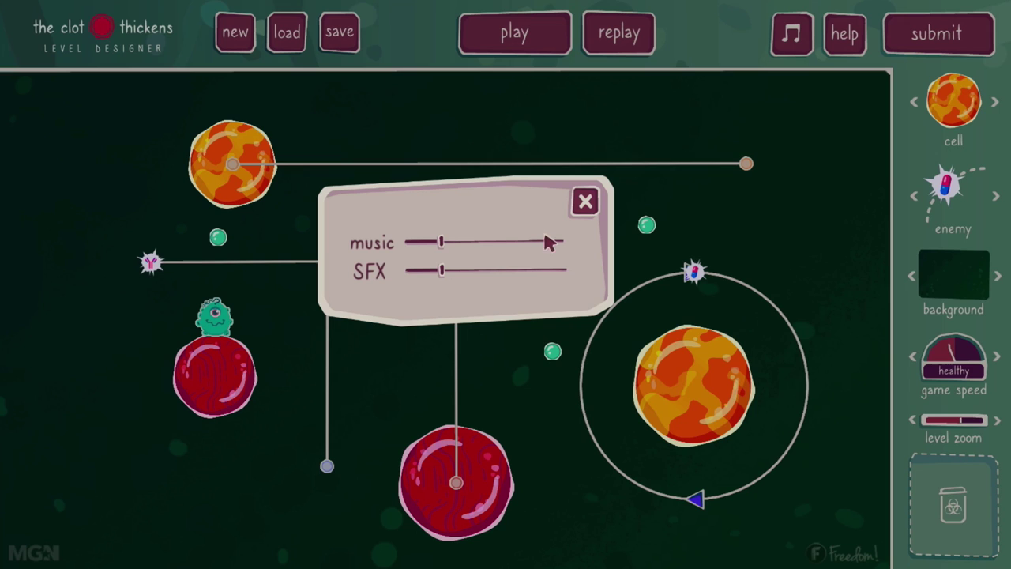
left_click_drag(442, 245, 444, 274)
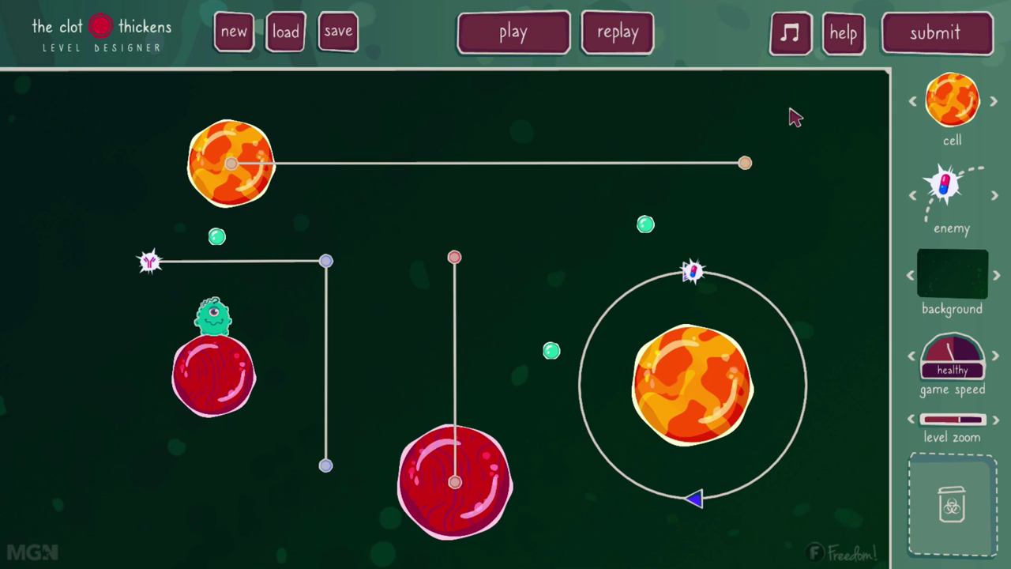
Step: Read the help on playing a level and changing game settings, then view and close the credits
left_click(840, 45)
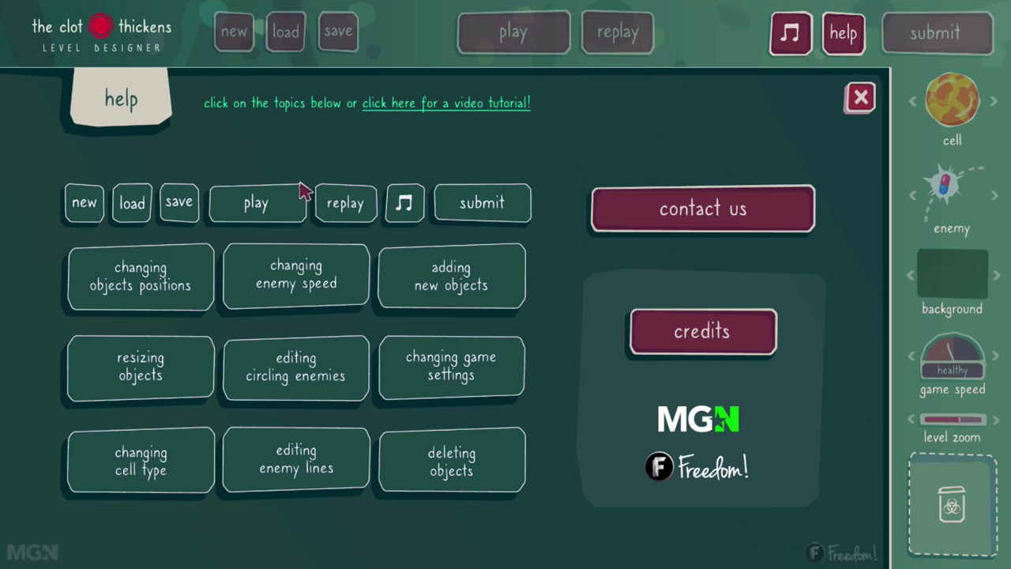
left_click(282, 206)
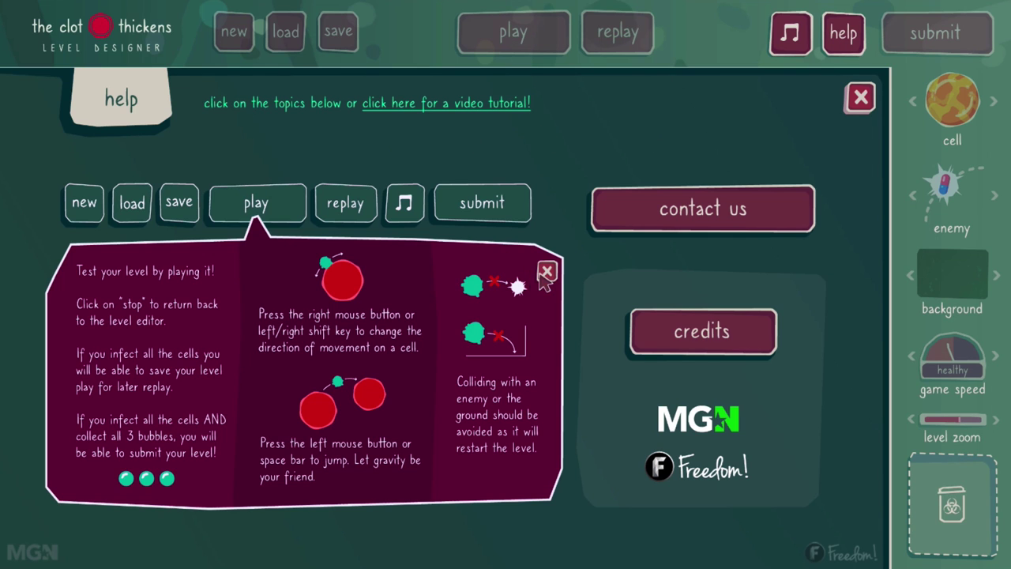
left_click(546, 271)
left_click(474, 366)
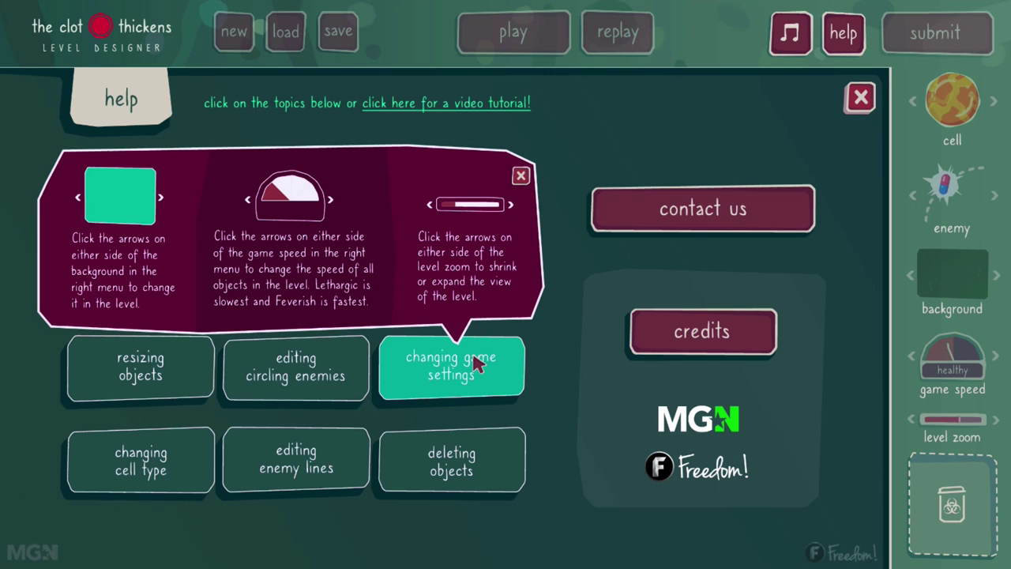
left_click(522, 176)
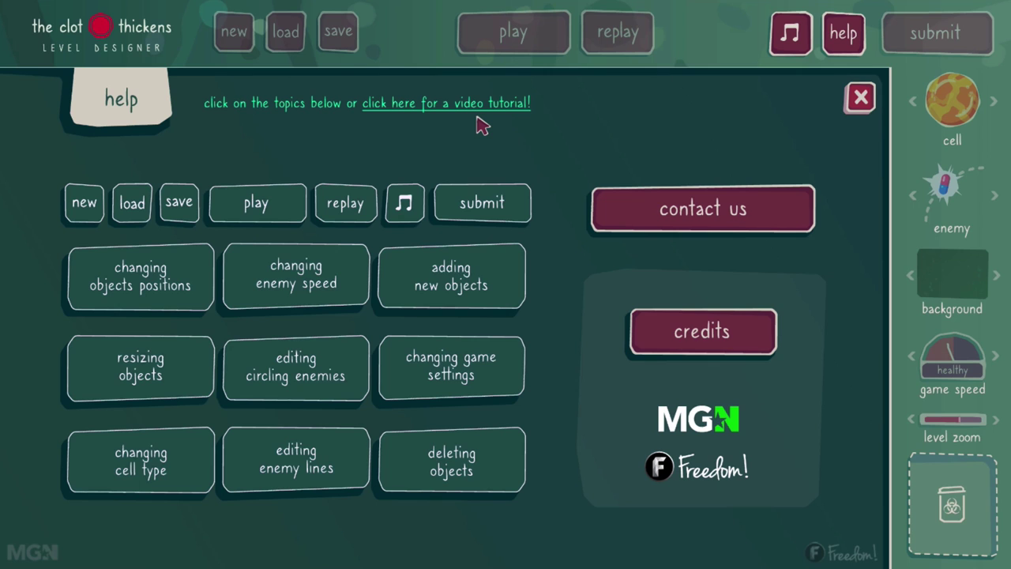
left_click(687, 341)
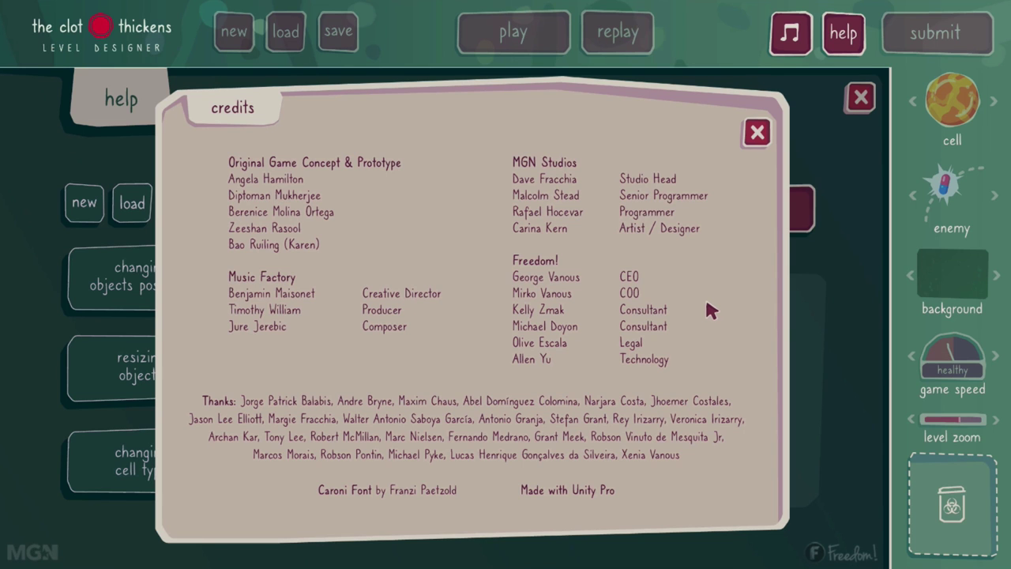
left_click(756, 131)
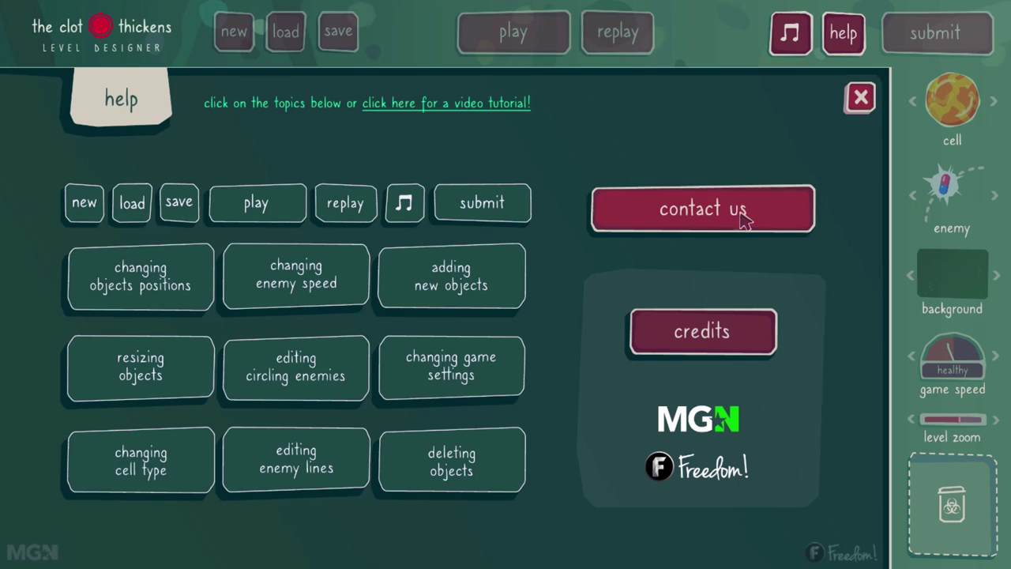
Step: Open the contact-us form and set the feedback type to SUGGESTION
left_click(728, 213)
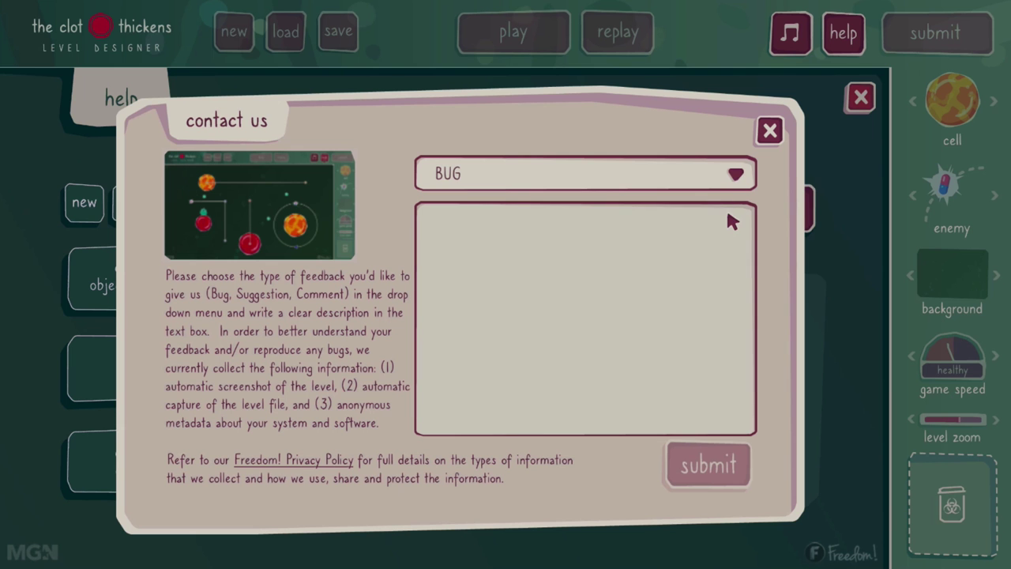
left_click(735, 173)
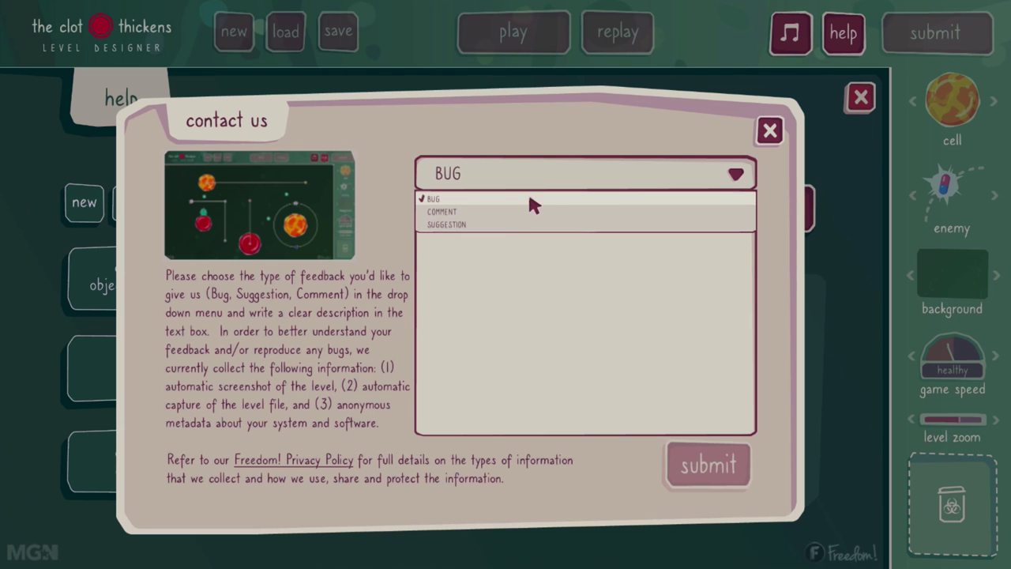
left_click(473, 212)
left_click(577, 169)
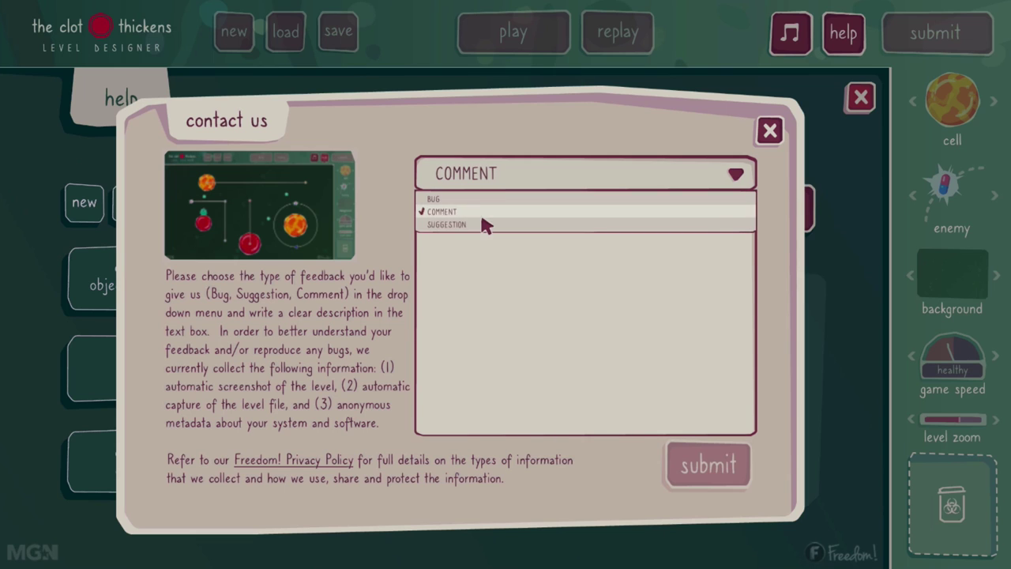
left_click(478, 224)
Step: Enter the description "I'd like to see multiplayer" and submit it
left_click(466, 232)
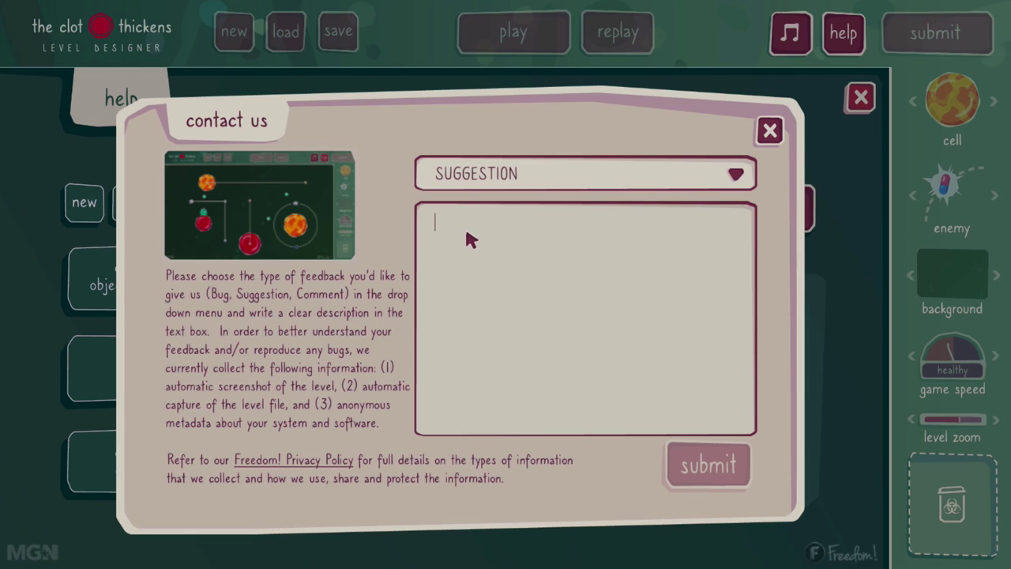
type("I'd")
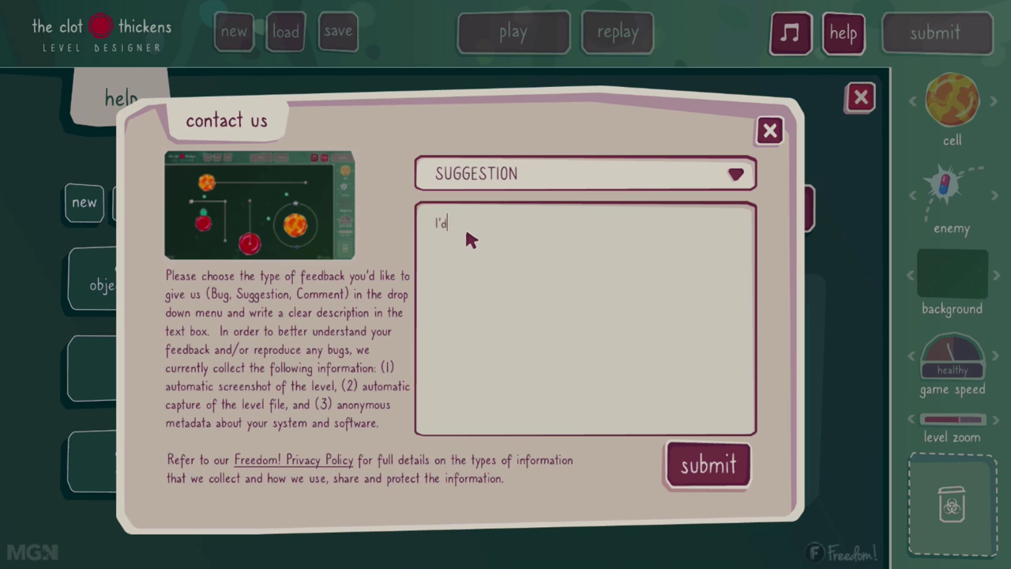
type(" like to see multiplayer")
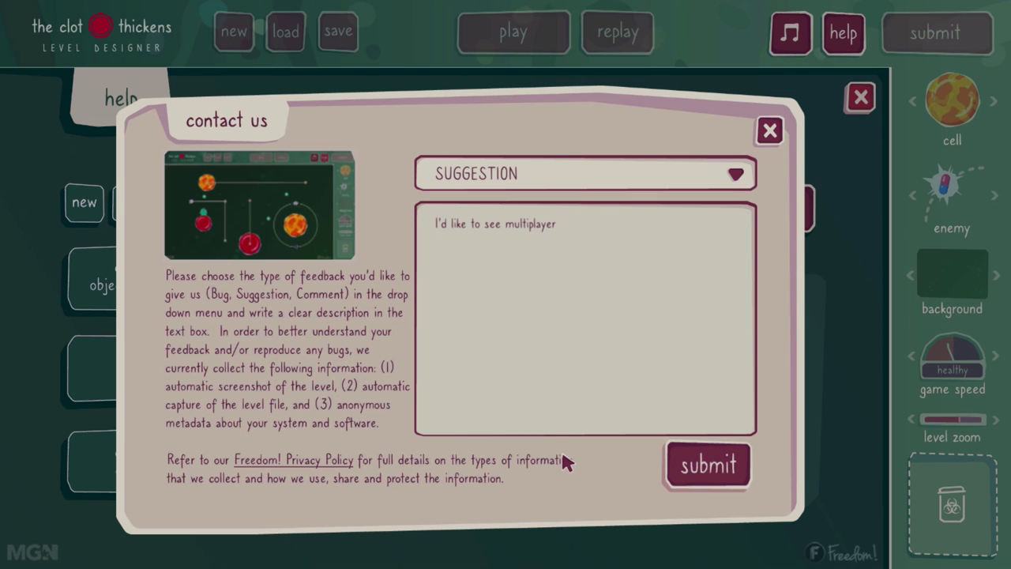
left_click(717, 468)
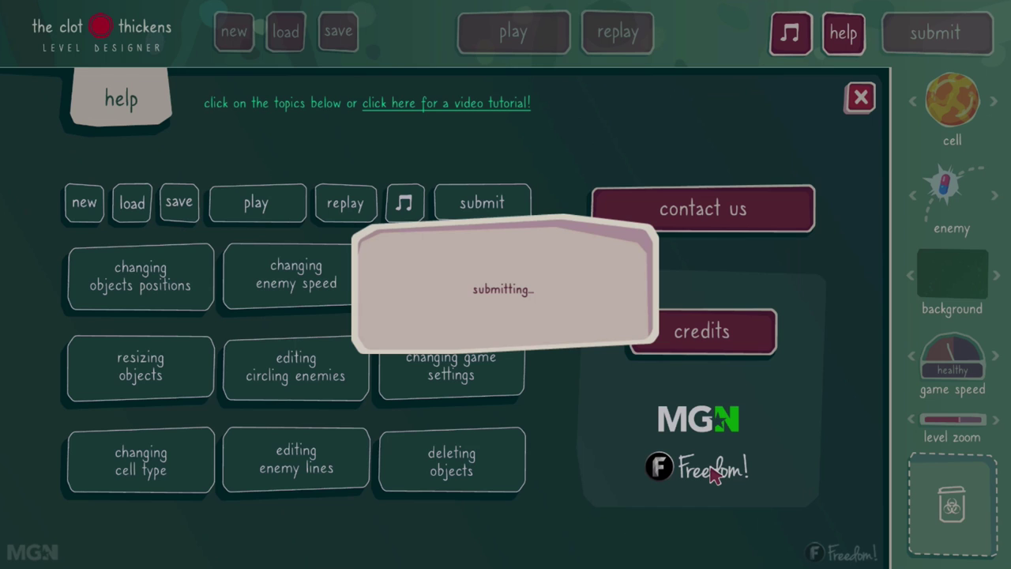
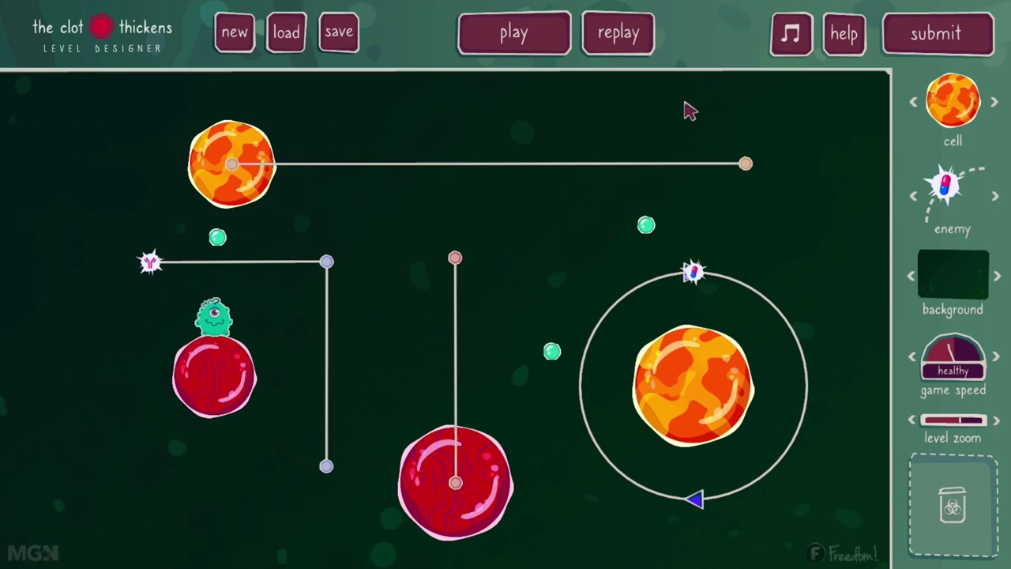
left_click(920, 48)
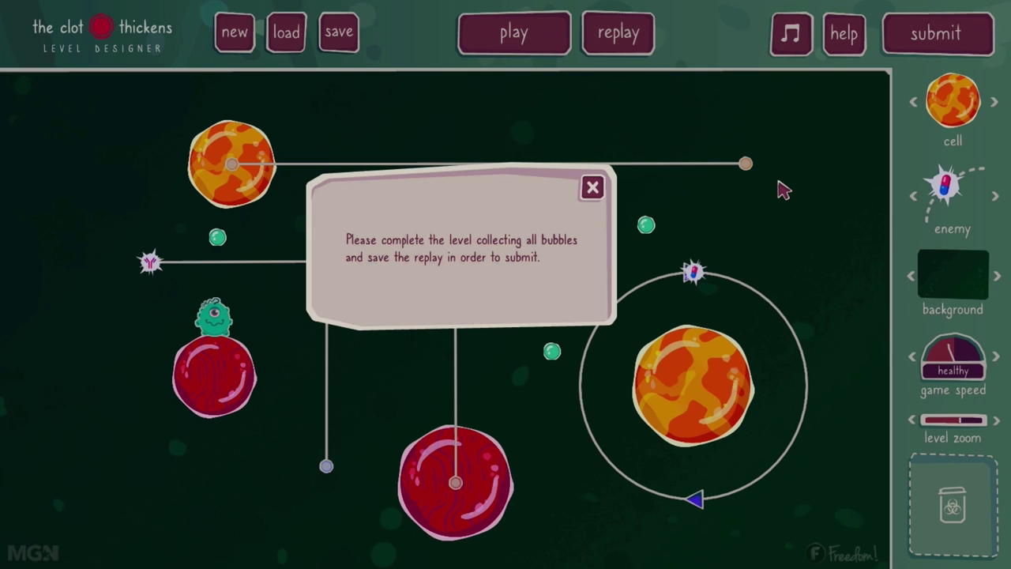
left_click(592, 188)
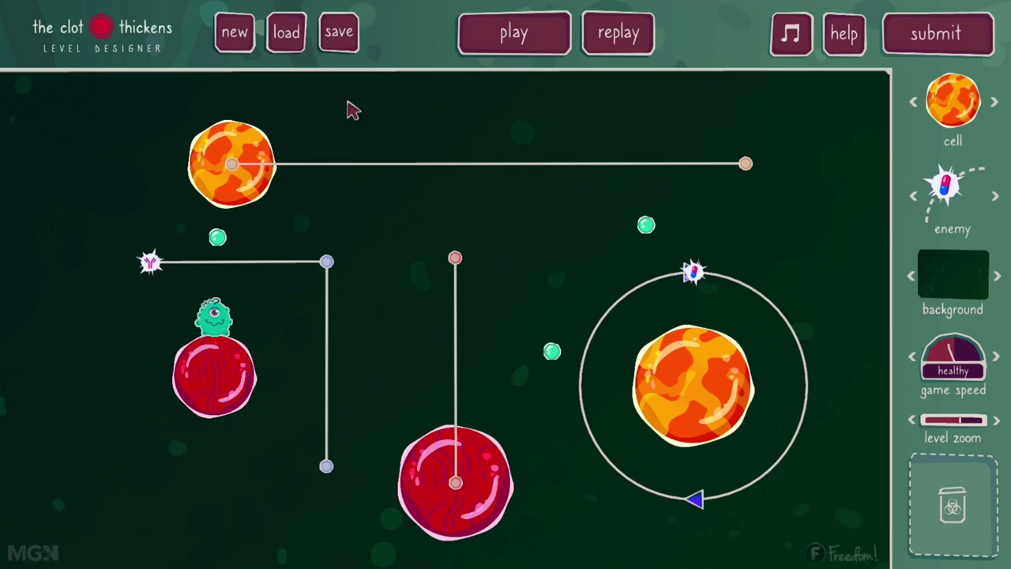
Step: Load the one_of_each-replay-2.tct replay and play it through to level complete with all three bubbles
left_click(294, 46)
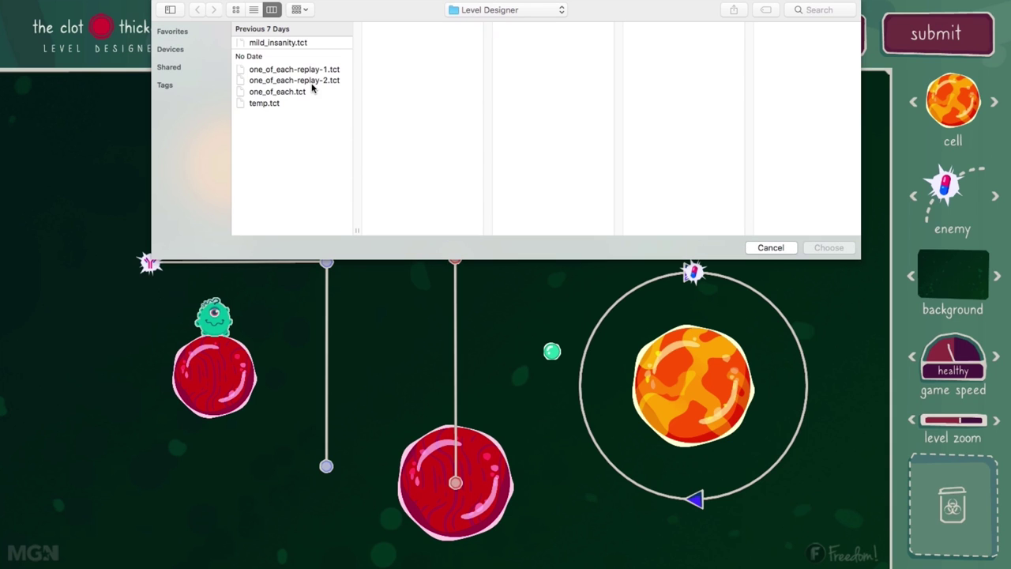
left_click(313, 82)
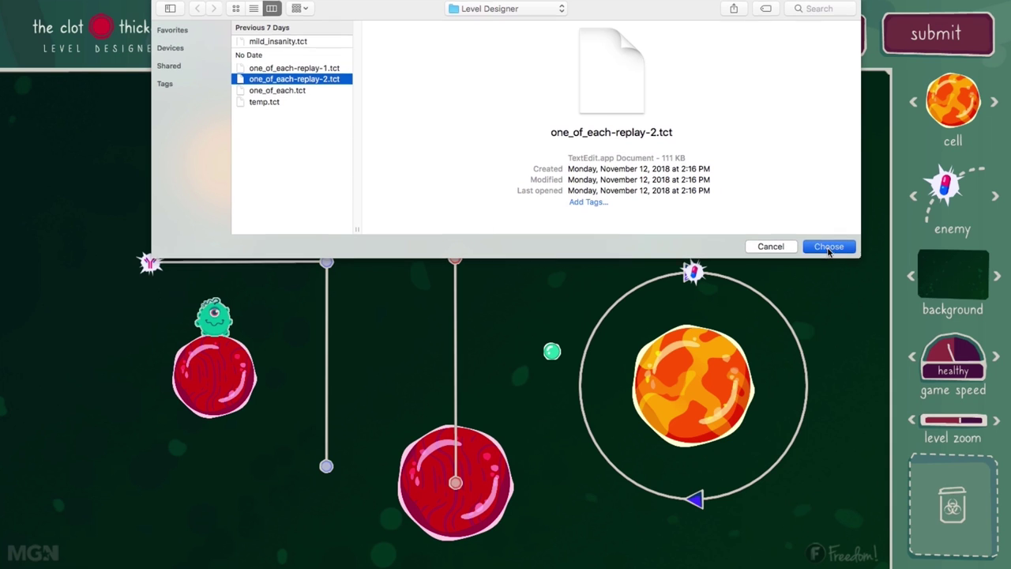
left_click(829, 248)
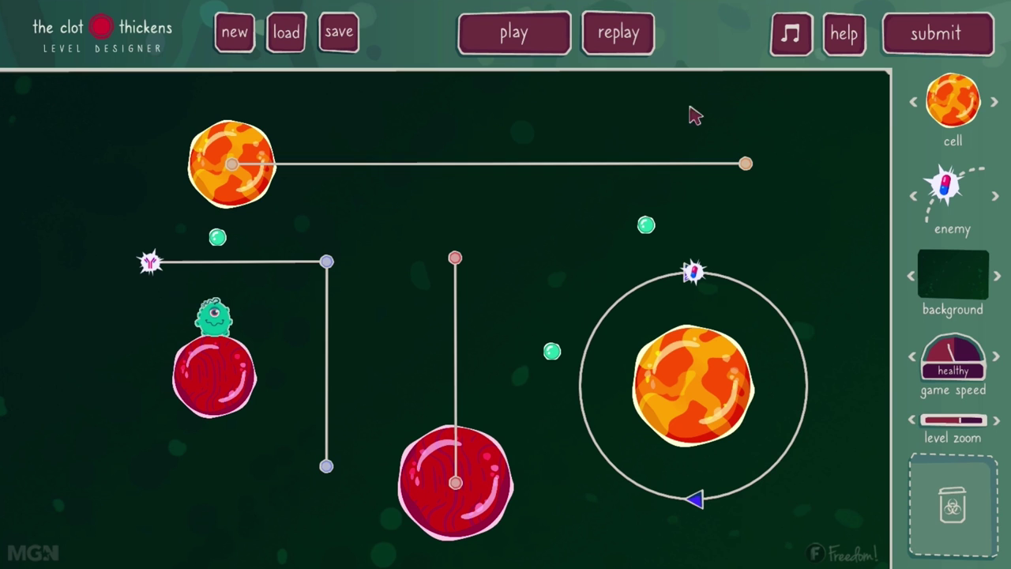
left_click(634, 51)
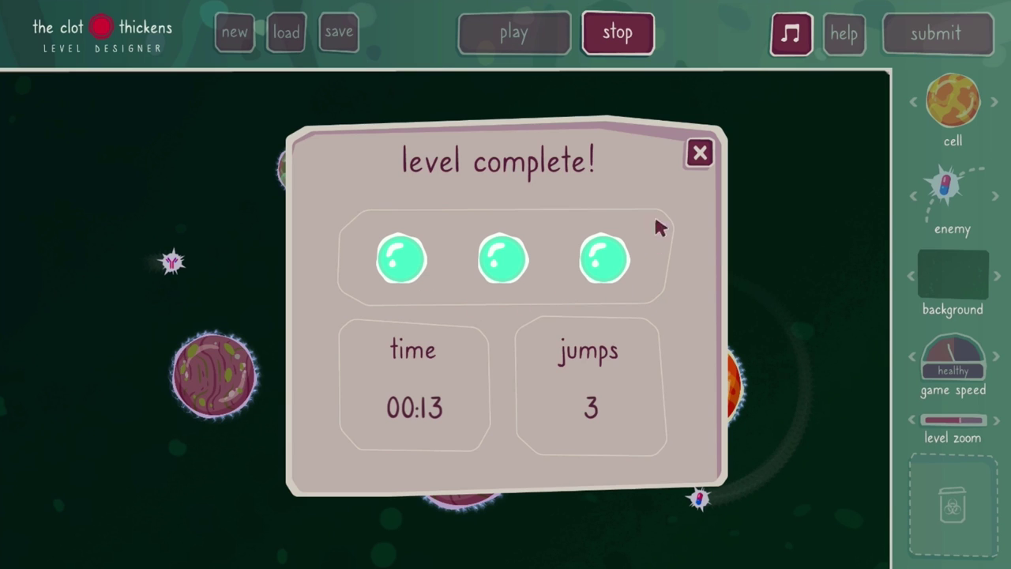
left_click(698, 155)
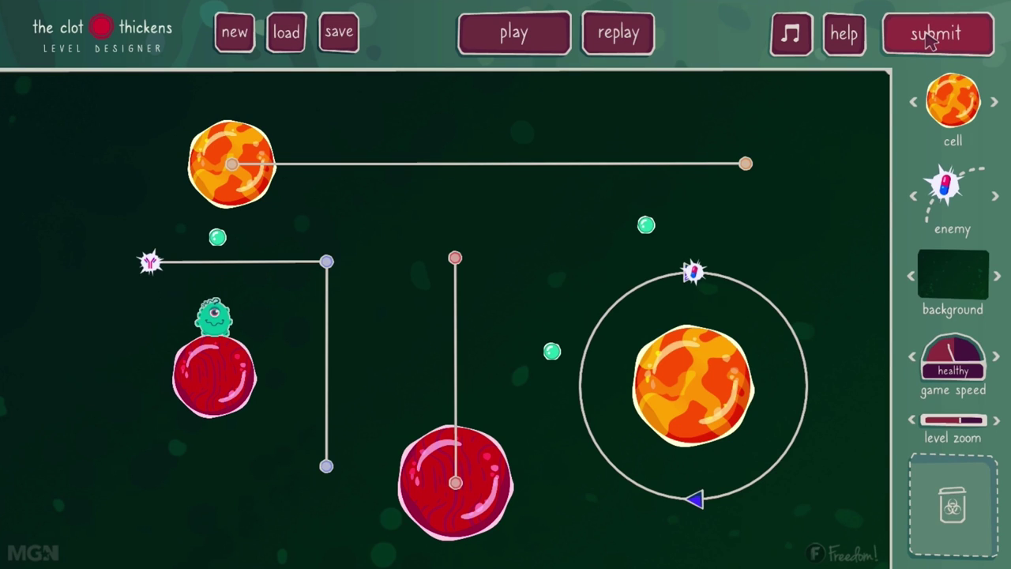
Step: Begin the submission, accept 'I agree to the terms and conditions above', and continue to the details form
left_click(929, 42)
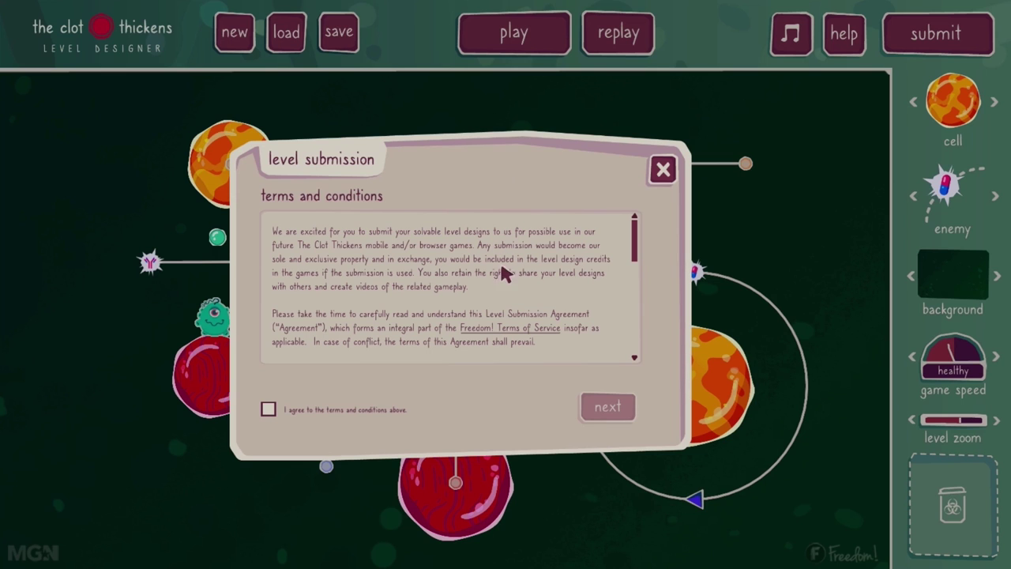
left_click_drag(637, 248, 634, 339)
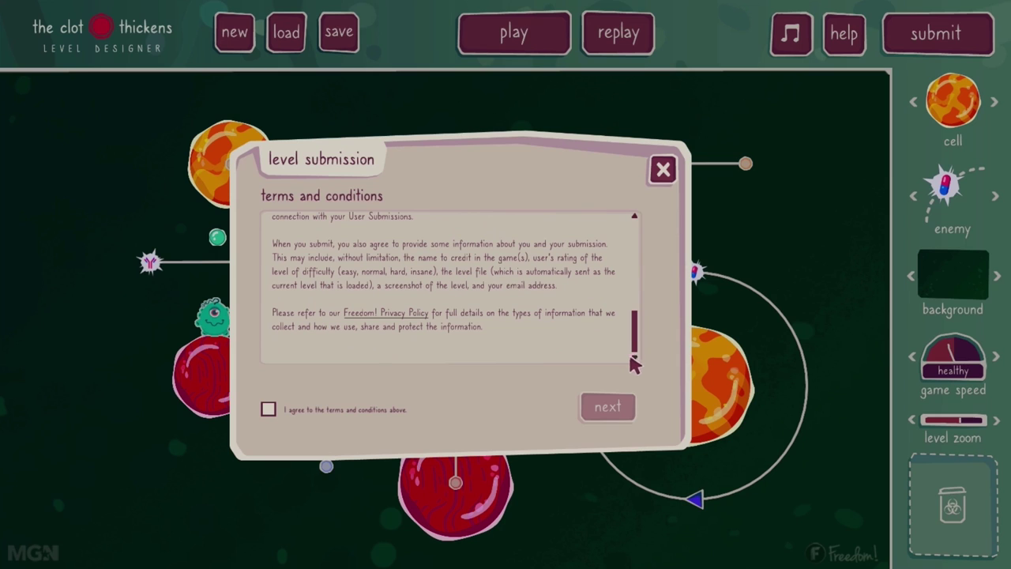
left_click(268, 409)
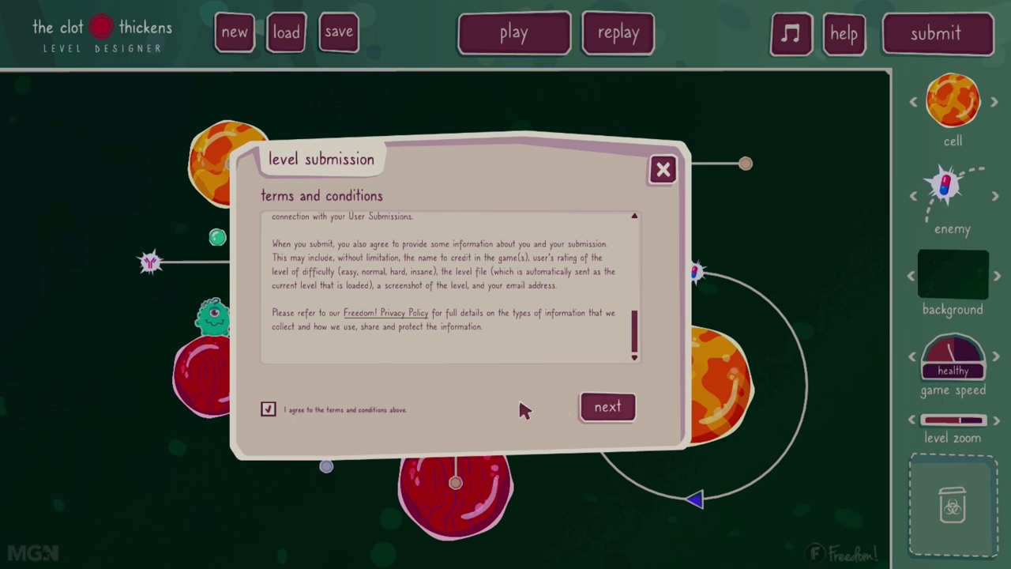
left_click(609, 408)
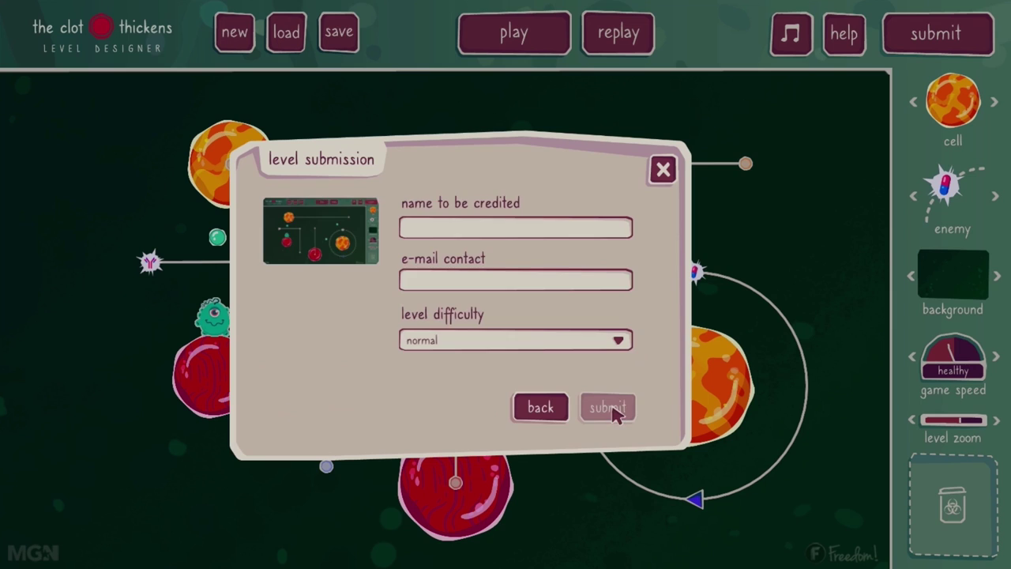
Step: Enter the name to be credited and the contact e-mail address, correcting its mistyped ending
left_click(520, 229)
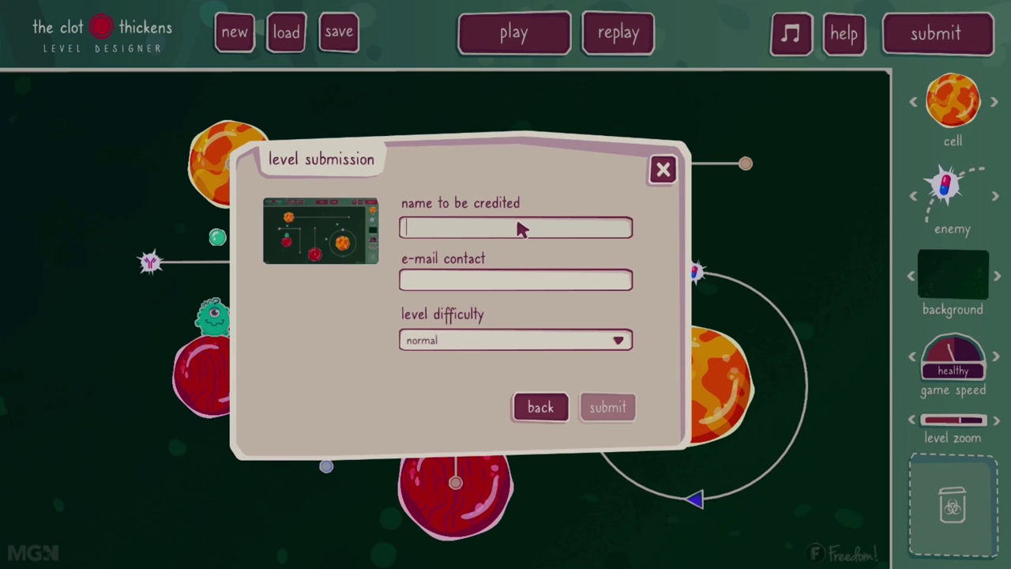
type("My Name")
left_click(475, 281)
type("my")
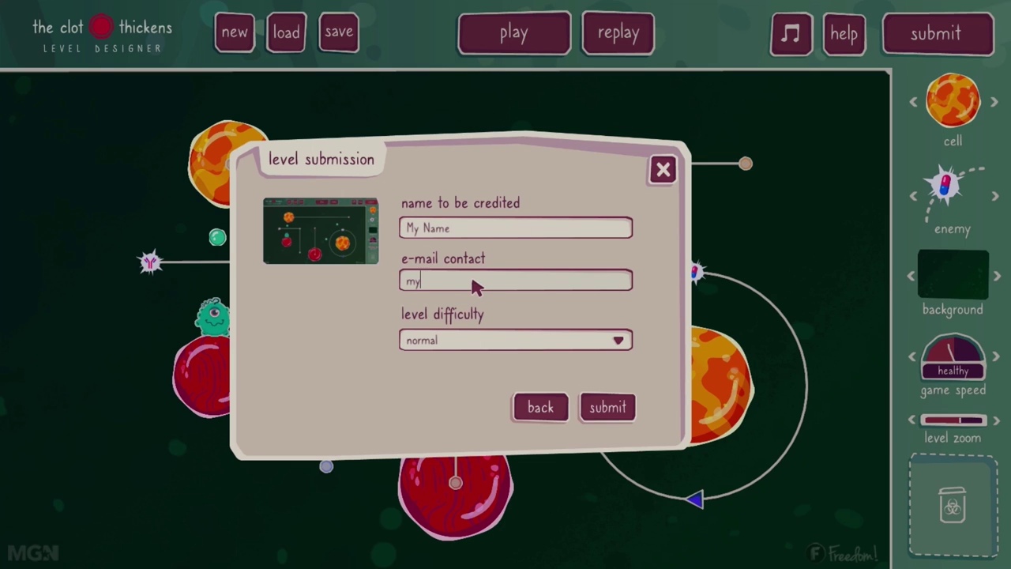
type("name@myname.copm")
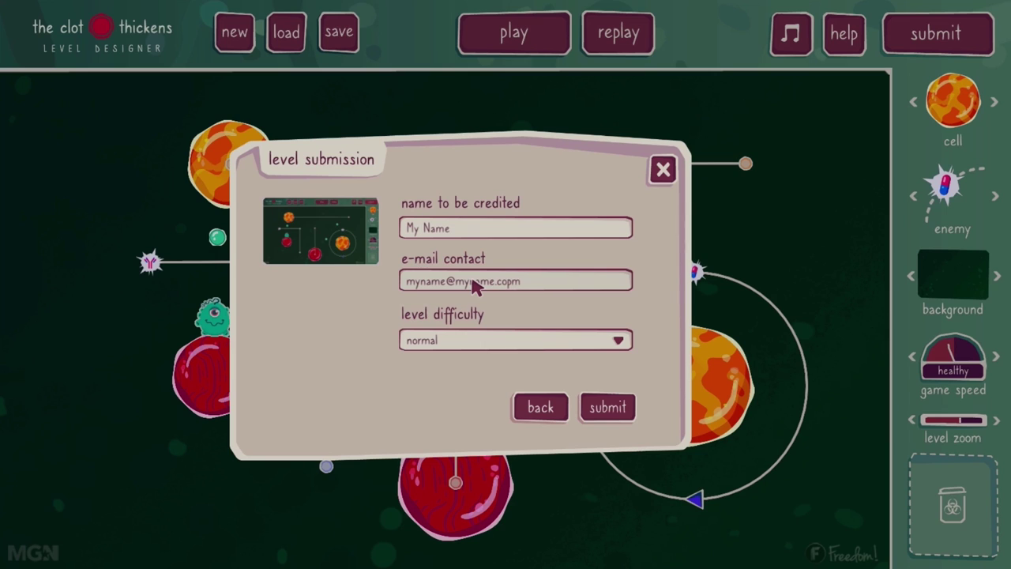
key("BackSpace")
key("BackSpace")
type("m")
Step: Set the level difficulty to hard, submit the level, and dismiss the confirmation
left_click(620, 340)
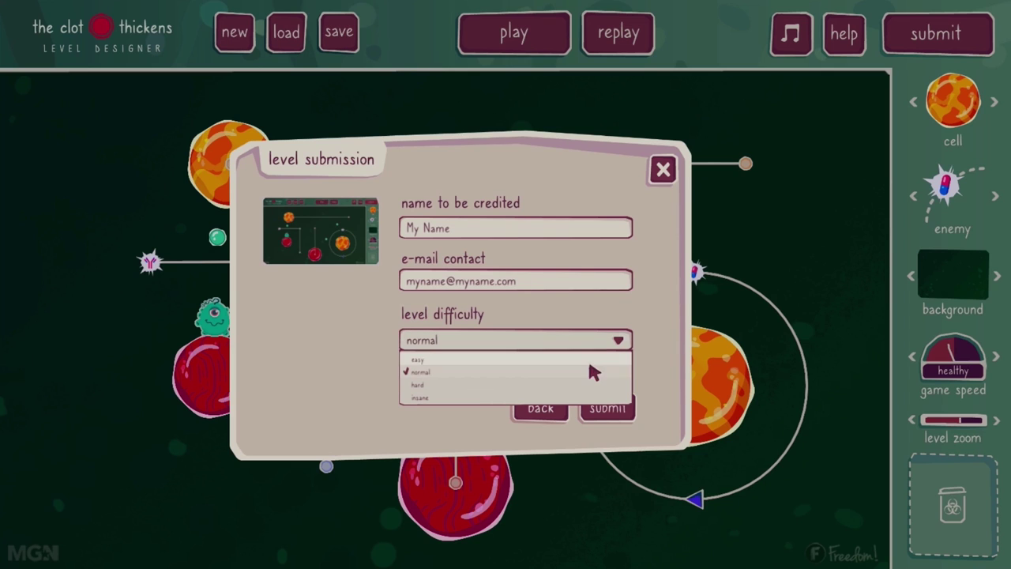
left_click(498, 387)
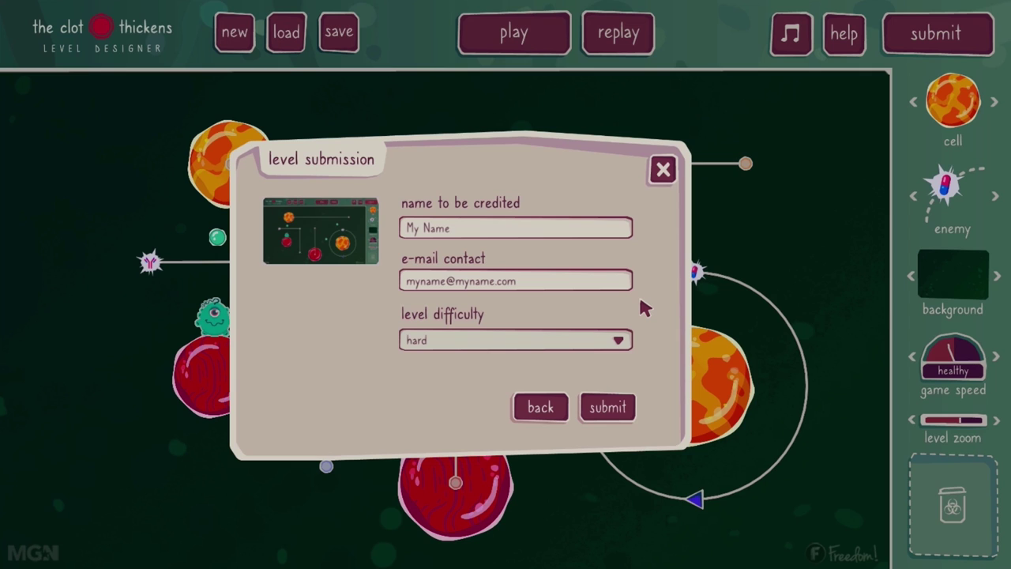
left_click(613, 414)
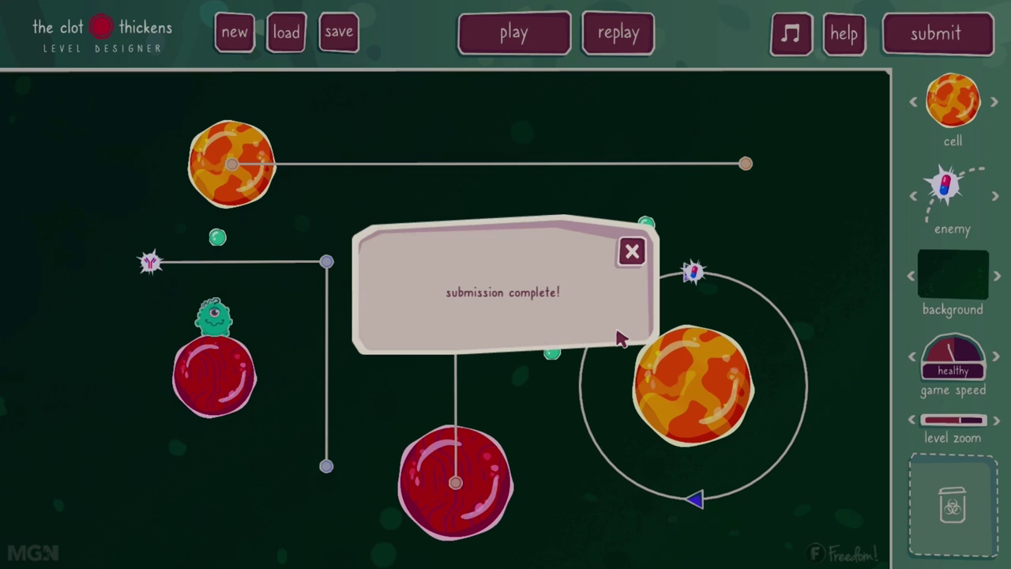
left_click(635, 252)
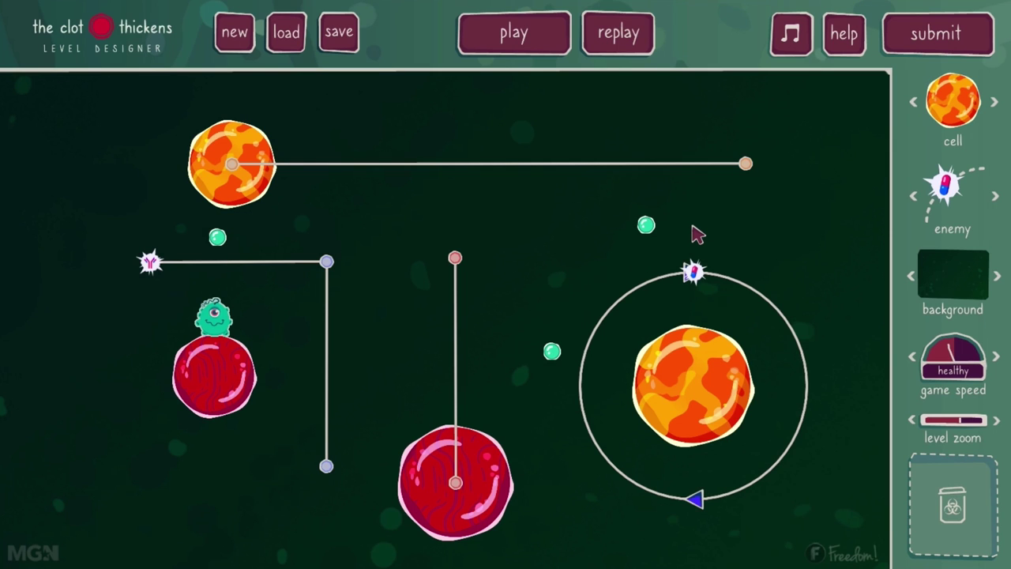